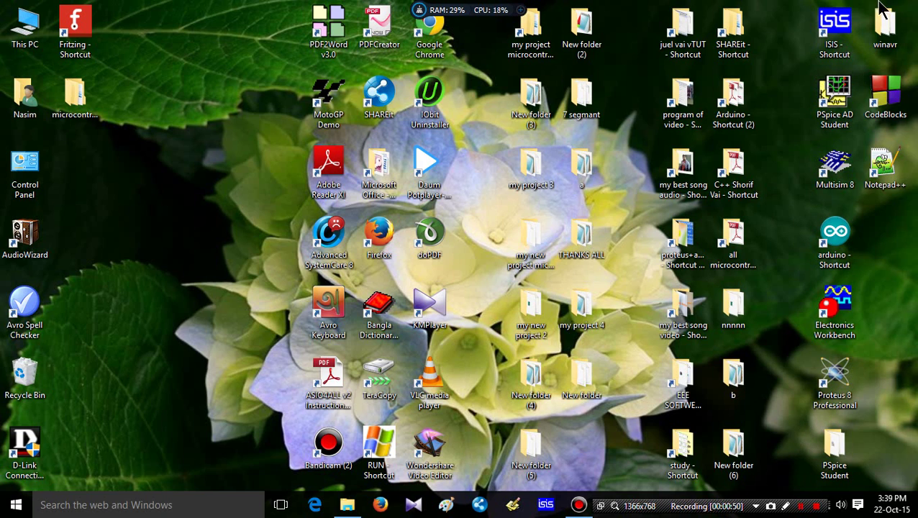
Open ISIS Professional and add the ARDUINO UNO R3 from the parts library to the device list.
double_click(853, 33)
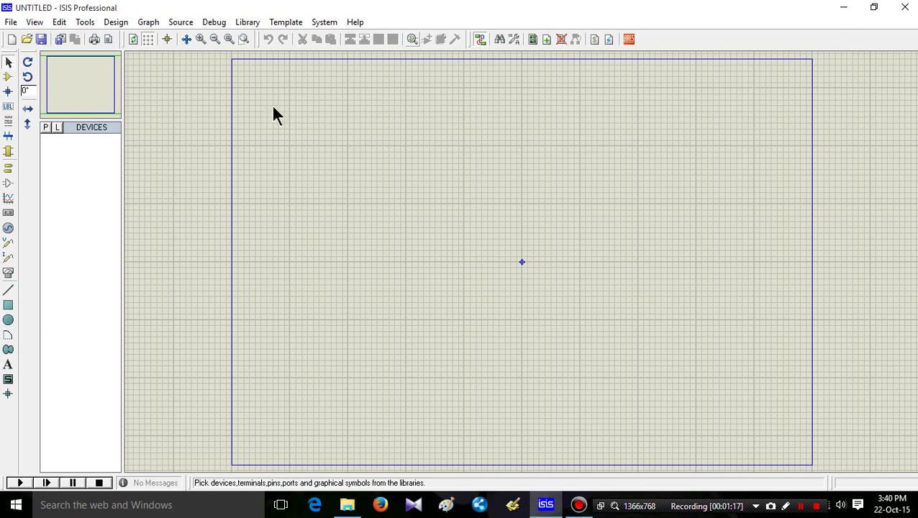
left_click(44, 127)
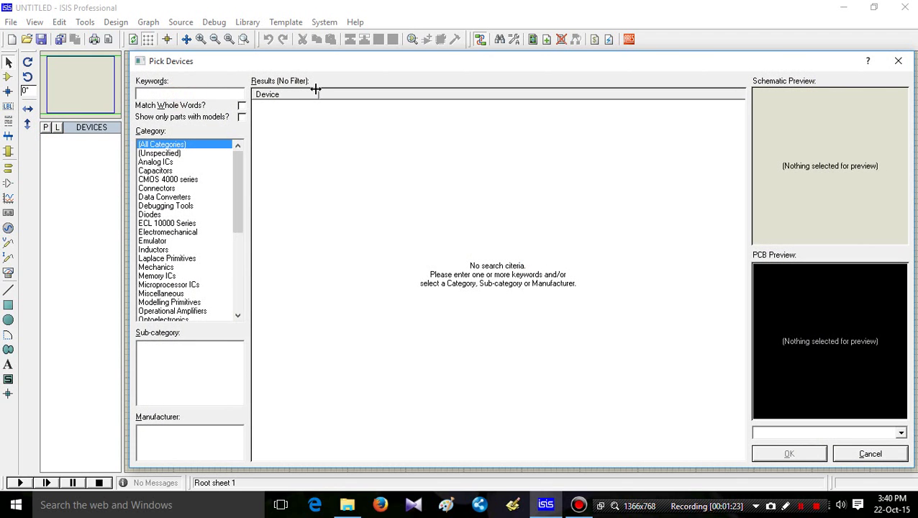
type("ardui")
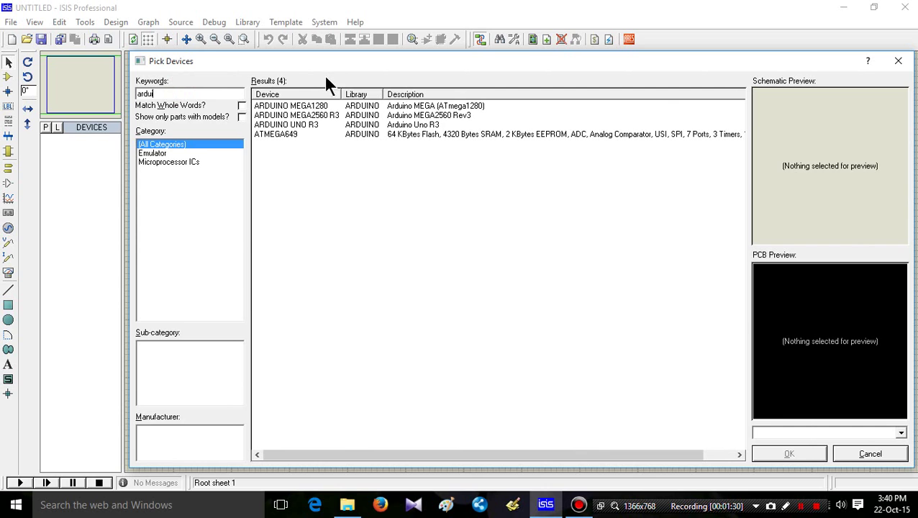
left_click(318, 124)
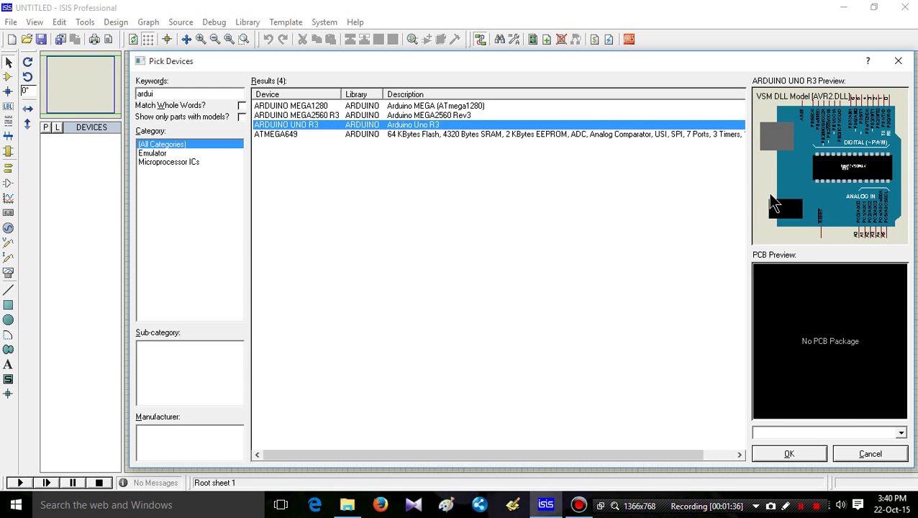
left_click(812, 453)
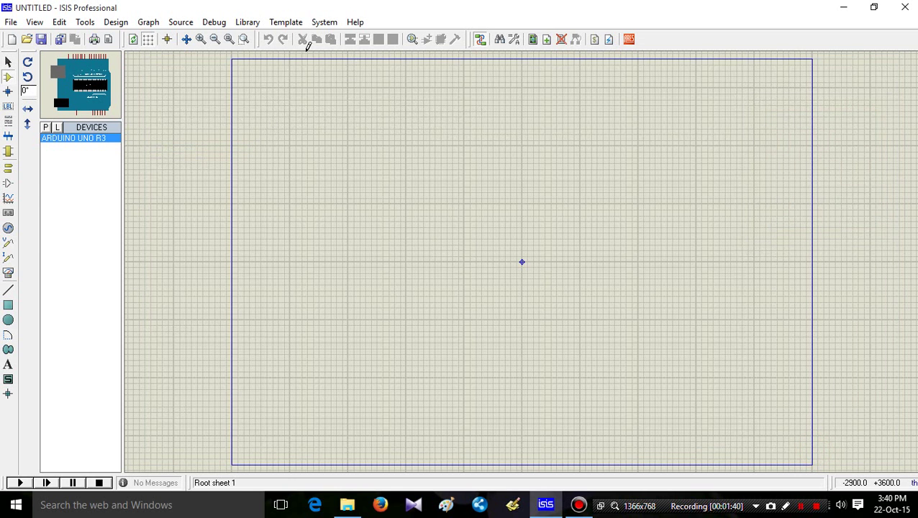
Search the parts library for lcd and add the LM016L 16x2 alphanumeric LCD to the device list.
left_click(46, 128)
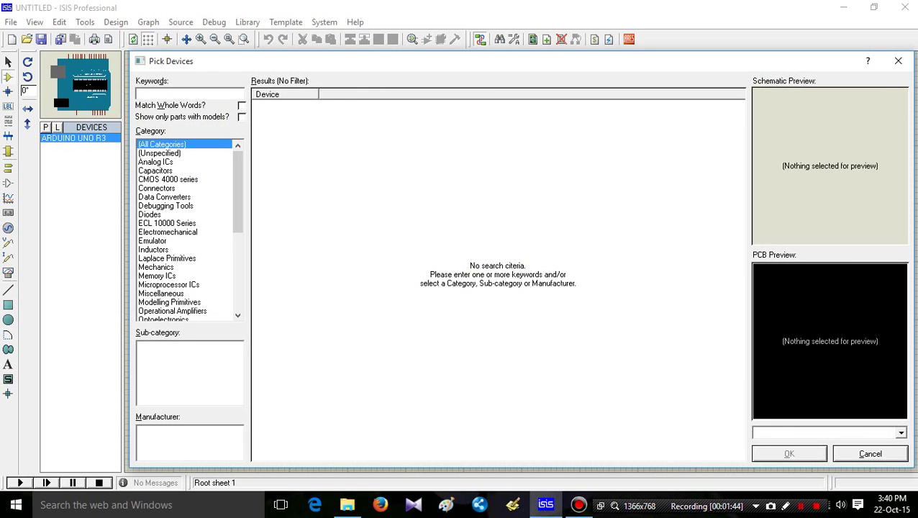
type("lcd")
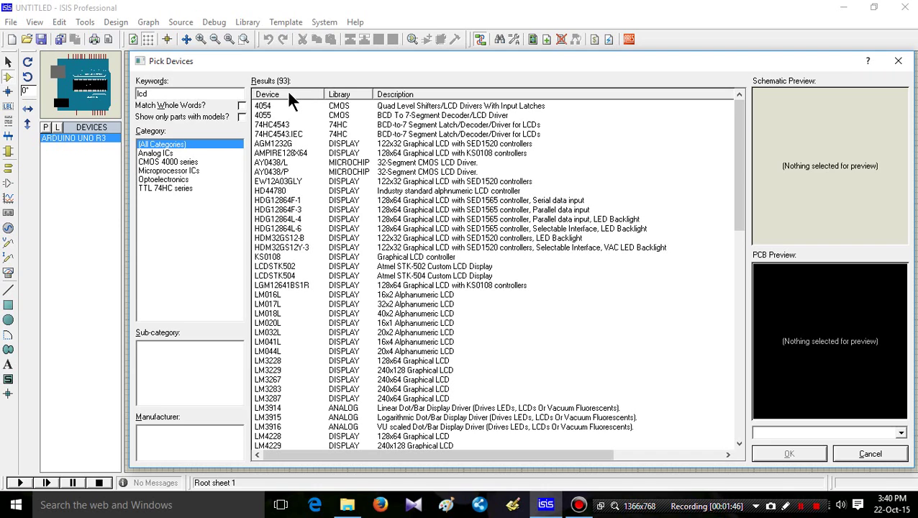
left_click(403, 296)
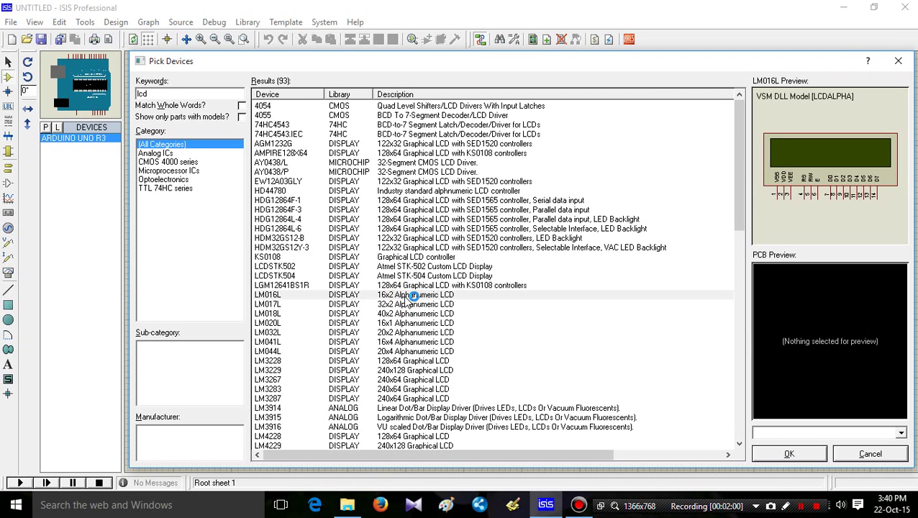
left_click(802, 454)
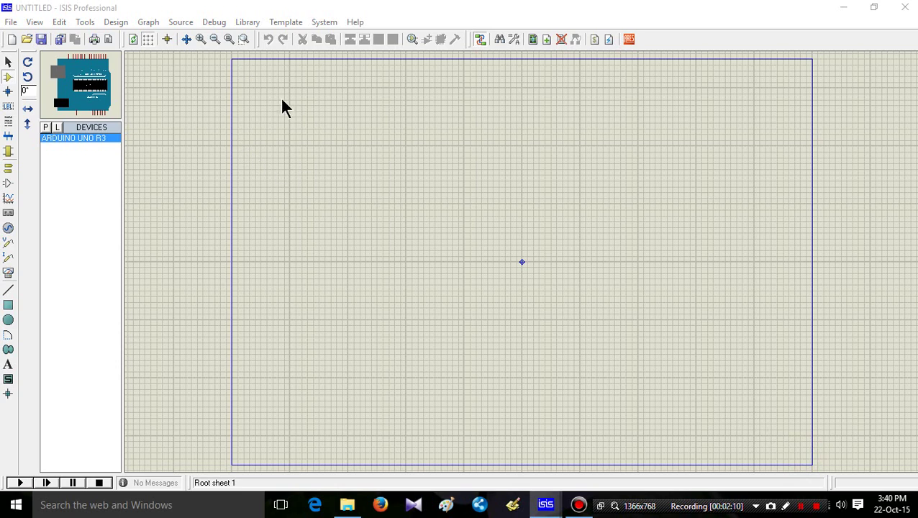
left_click(326, 179)
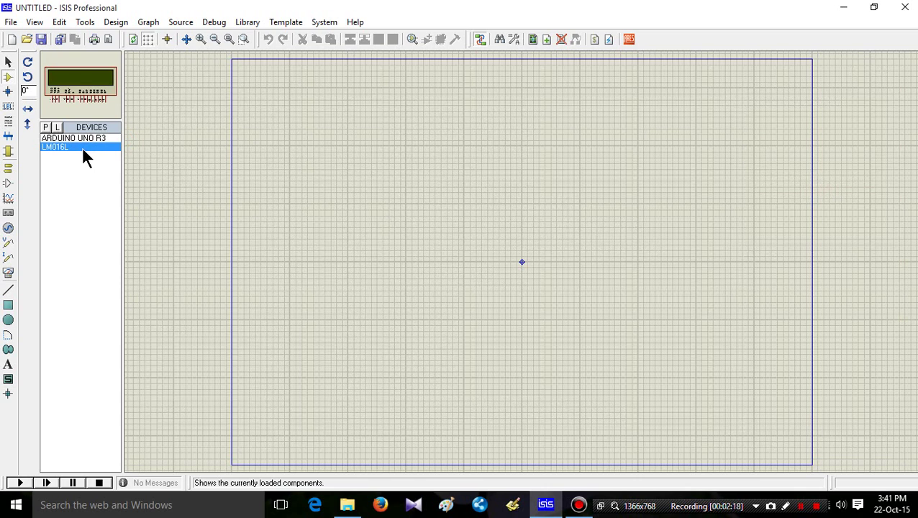
Place the Arduino Uno R3 in the lower middle of the sheet and the LM016L LCD above it.
left_click(83, 138)
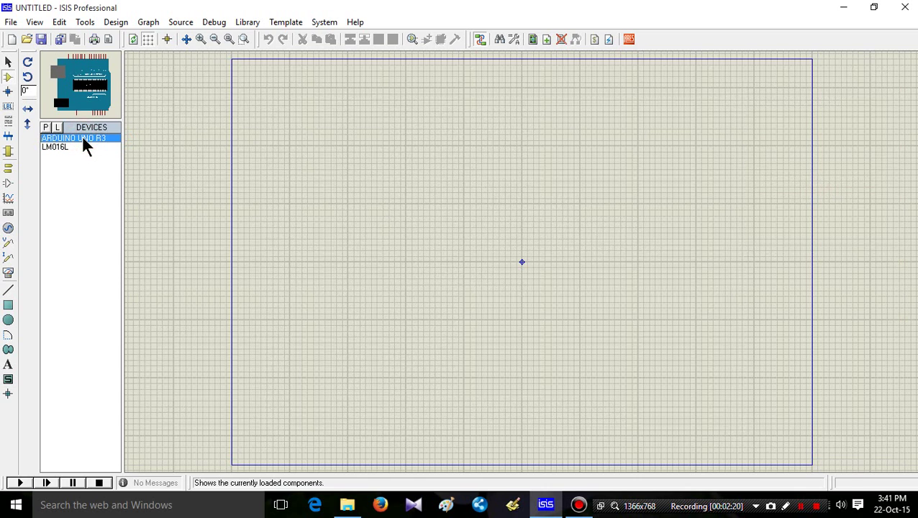
left_click(480, 324)
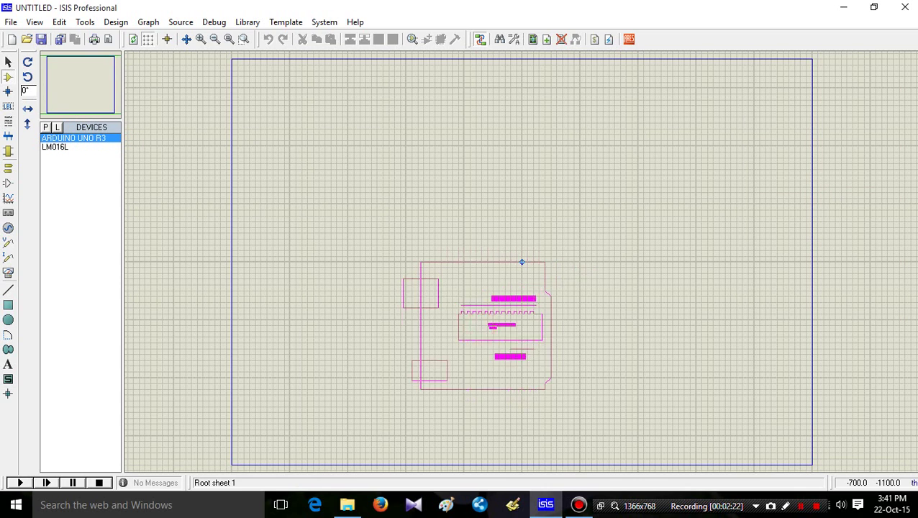
left_click(486, 351)
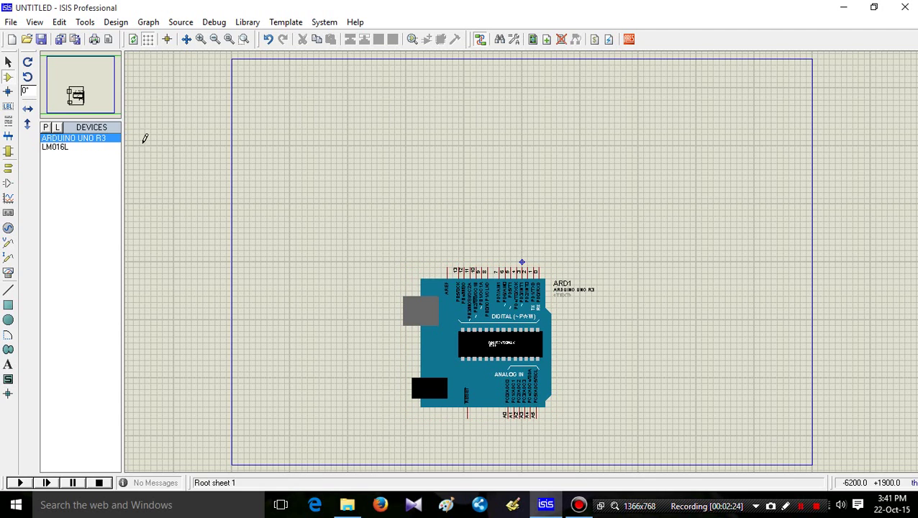
left_click(74, 146)
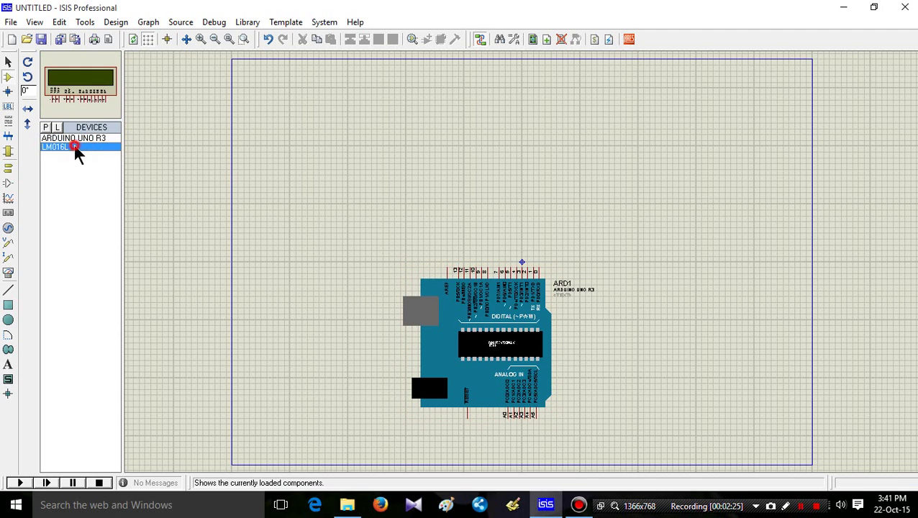
left_click(468, 148)
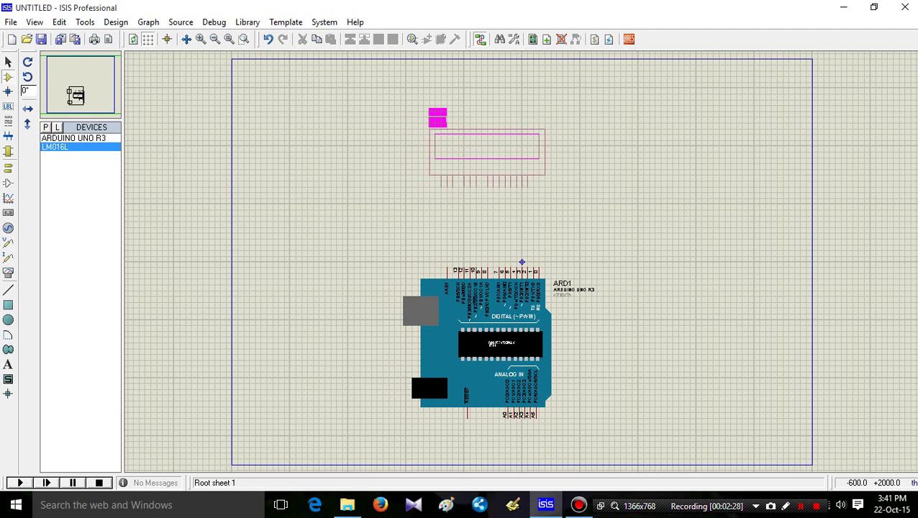
left_click(487, 152)
Wire the LCD's D7, D6, D5 and D4 pins to Arduino digital pins 2, 3, 4 and 5 respectively.
left_click(202, 42)
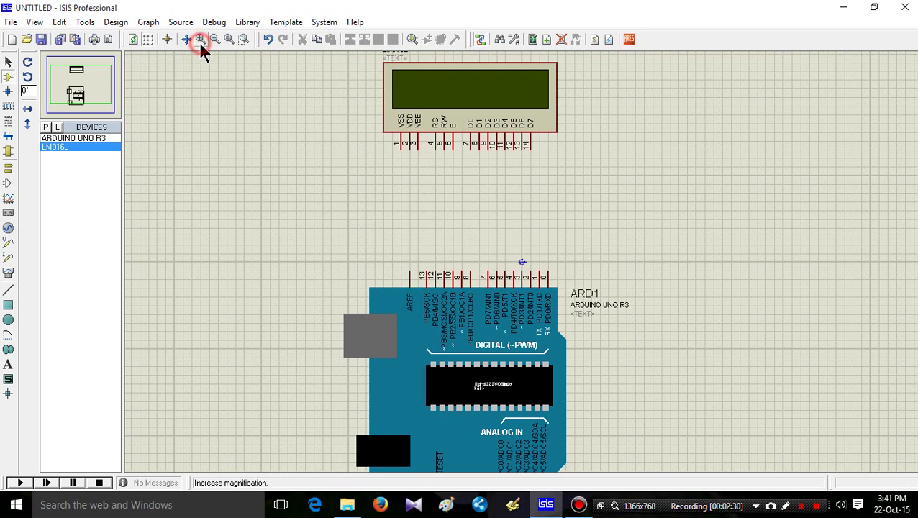
left_click(201, 45)
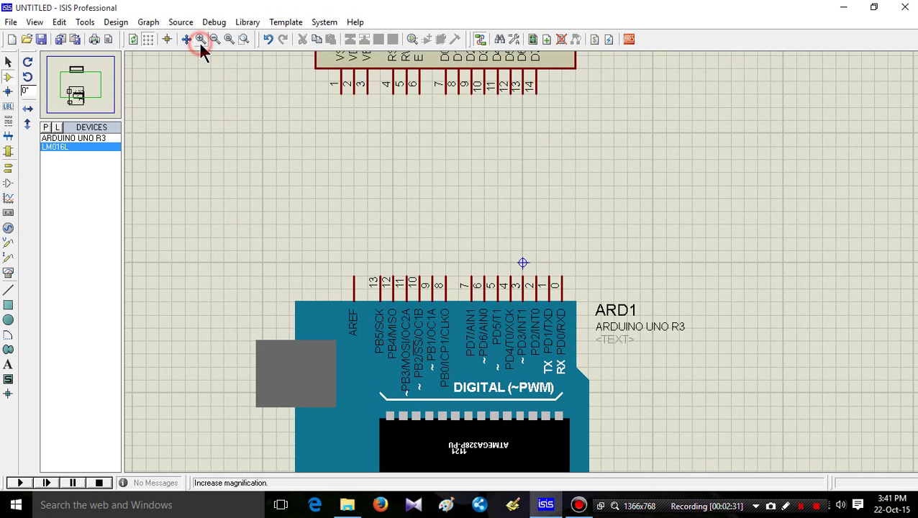
left_click(214, 41)
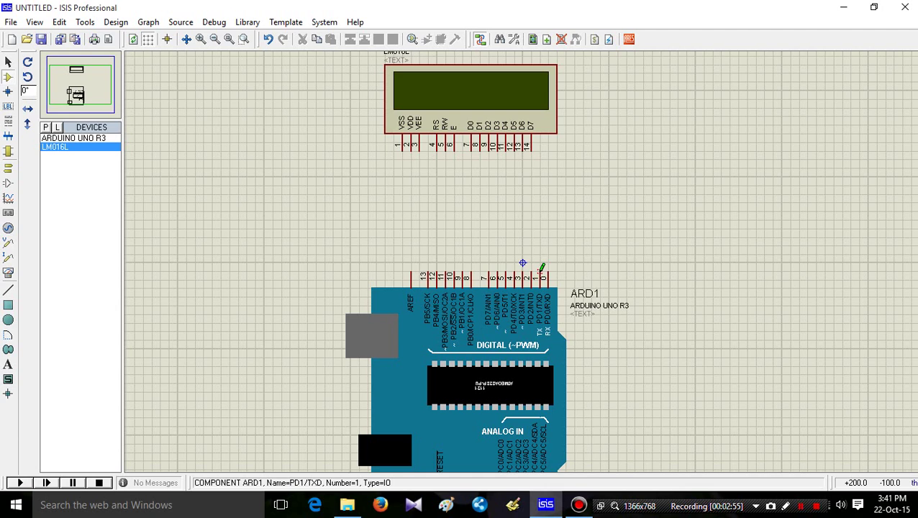
left_click(533, 149)
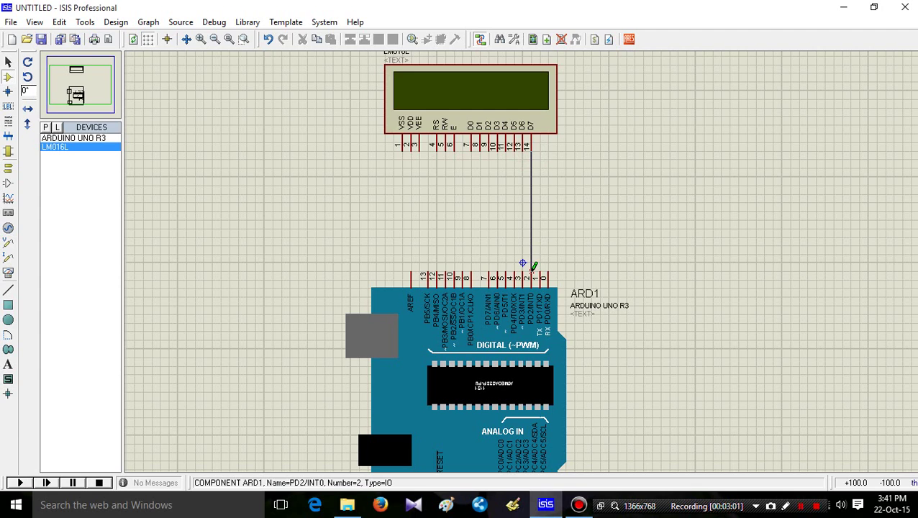
left_click(532, 269)
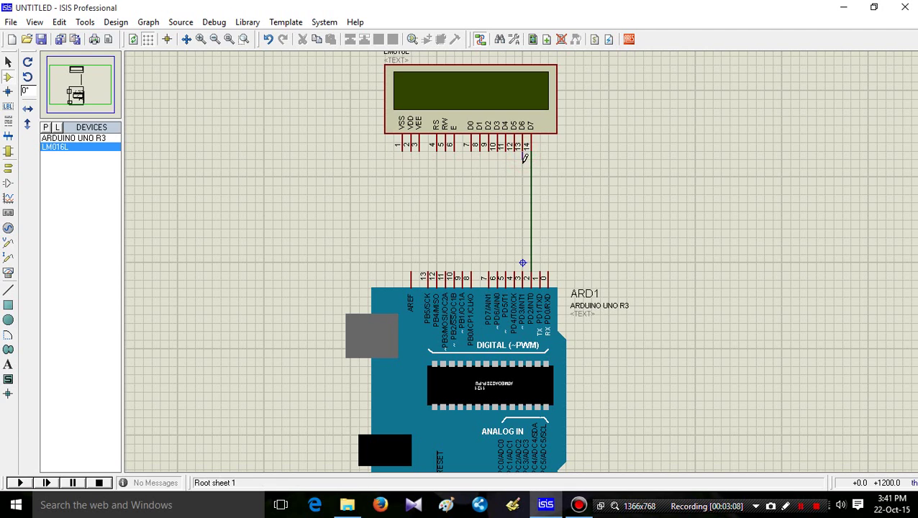
left_click(524, 157)
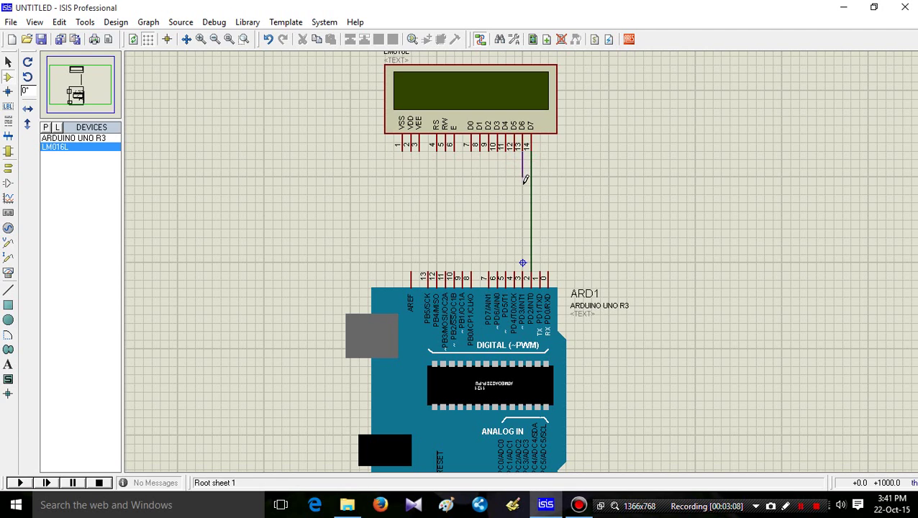
left_click(523, 265)
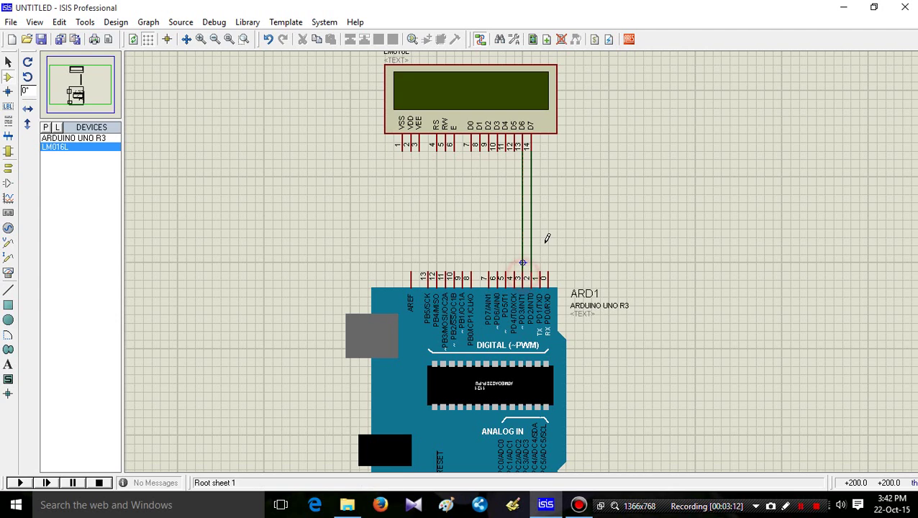
left_click(514, 154)
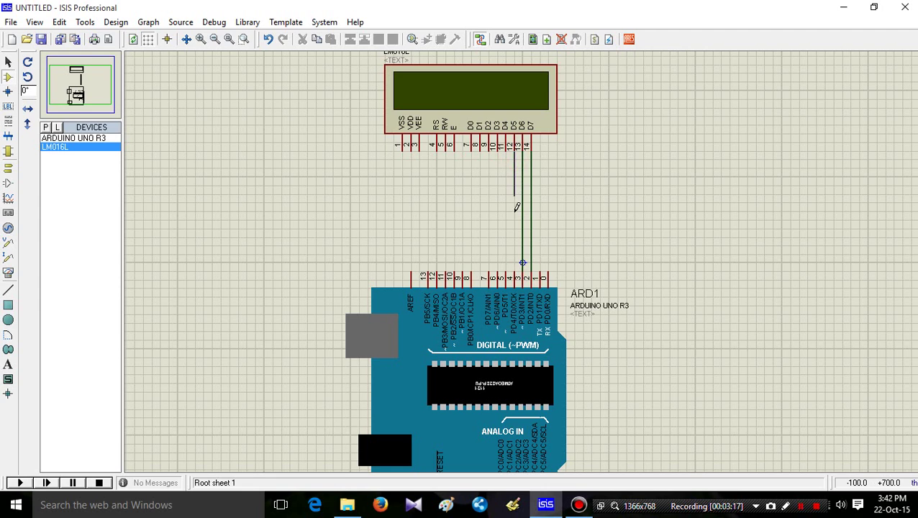
left_click(514, 274)
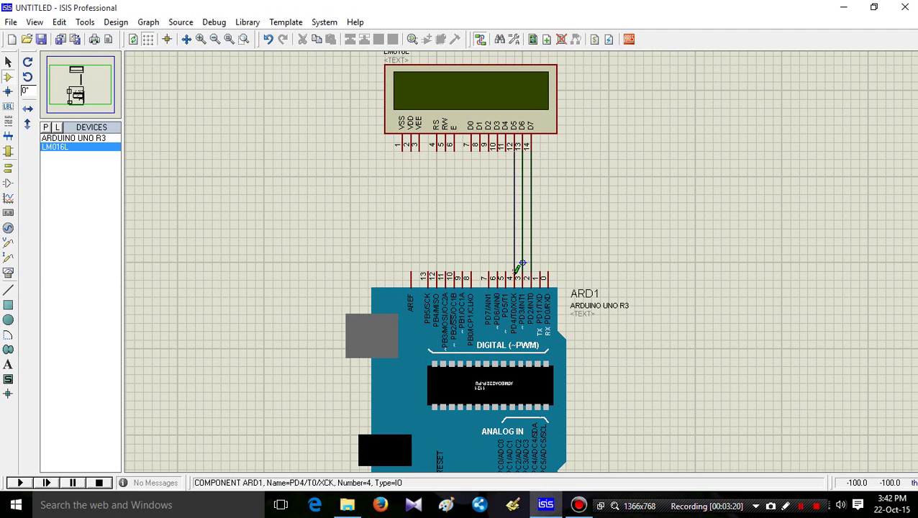
left_click(509, 147)
left_click(509, 274)
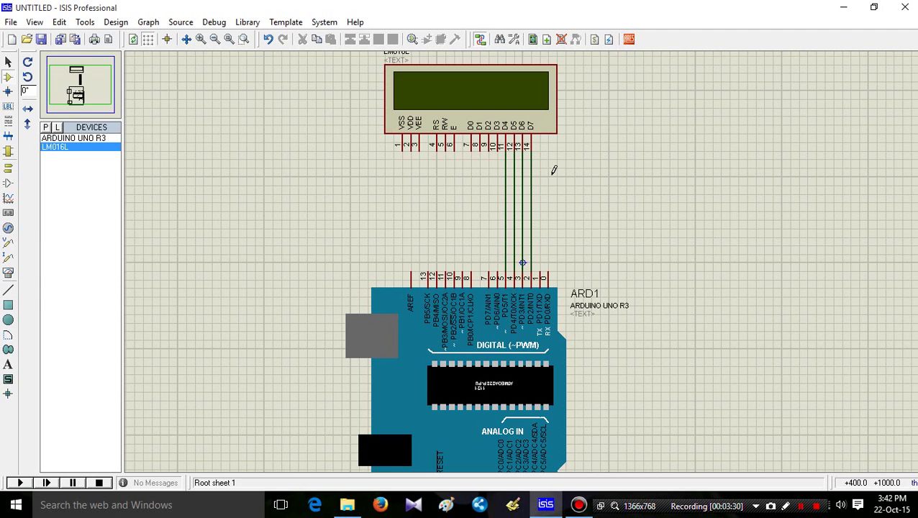
Wire the LCD's E pin to Arduino pin 11 and its RS pin to Arduino pin 12.
left_click(455, 148)
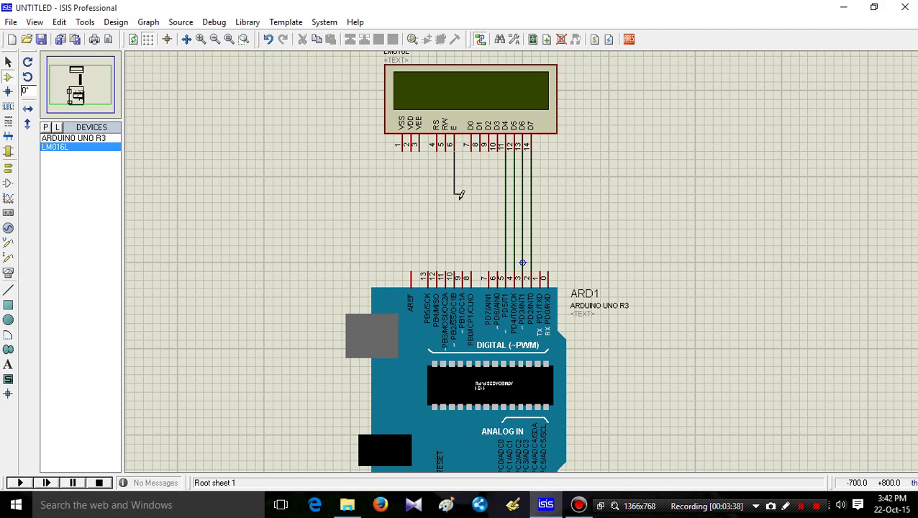
left_click(447, 272)
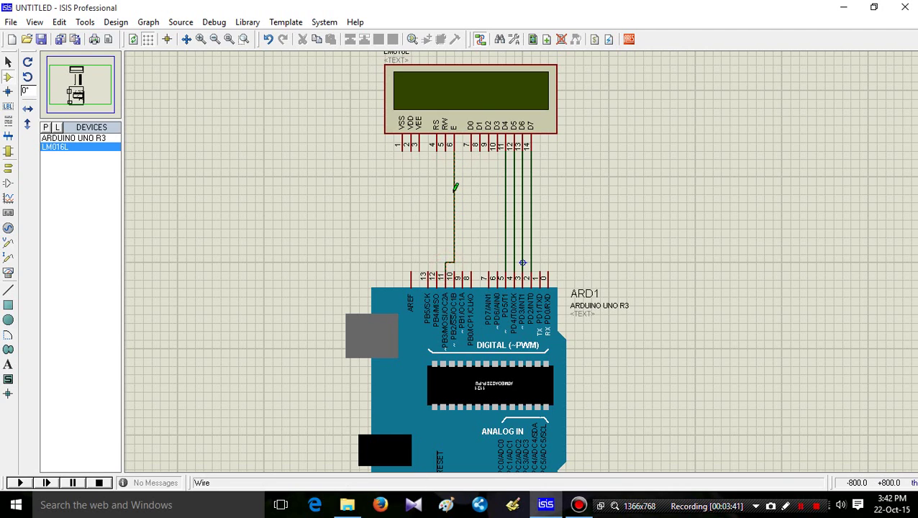
left_click(437, 147)
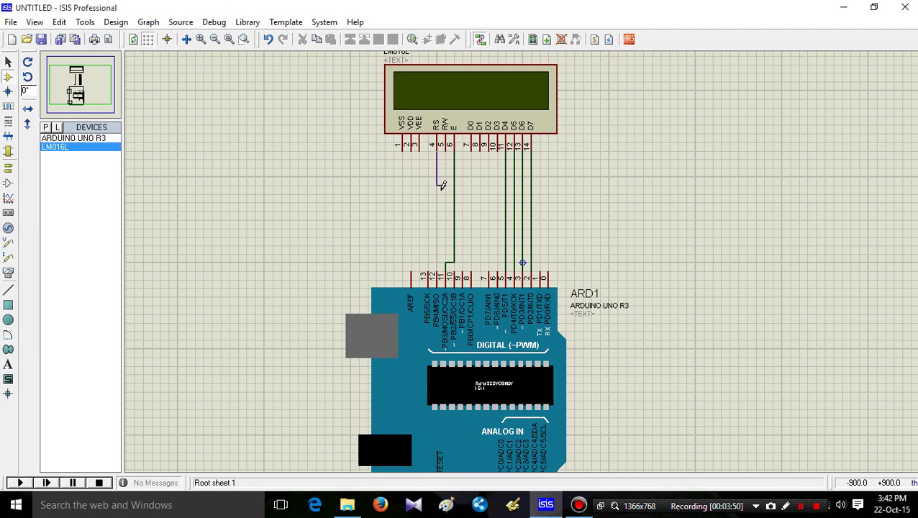
left_click(438, 267)
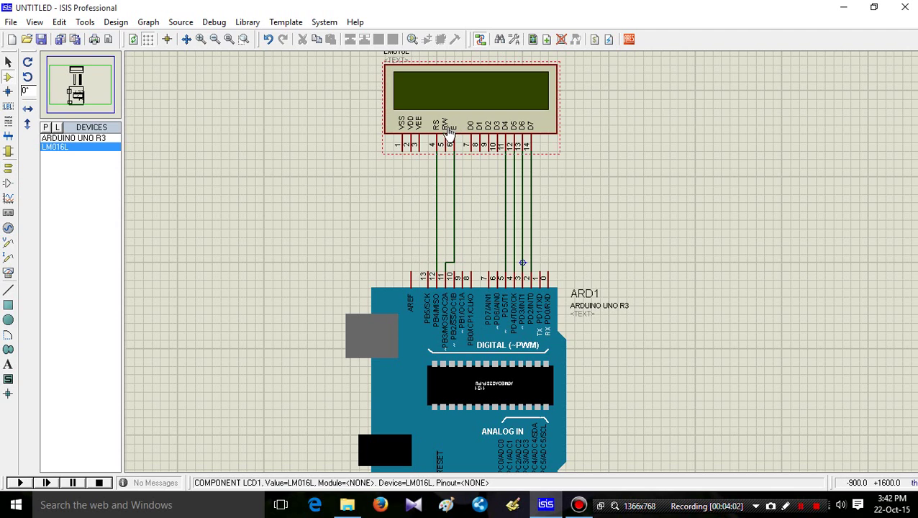
Place a ground terminal below the LCD's VSS pin and wire it to the LCD's RW pin.
left_click(11, 172)
left_click(72, 183)
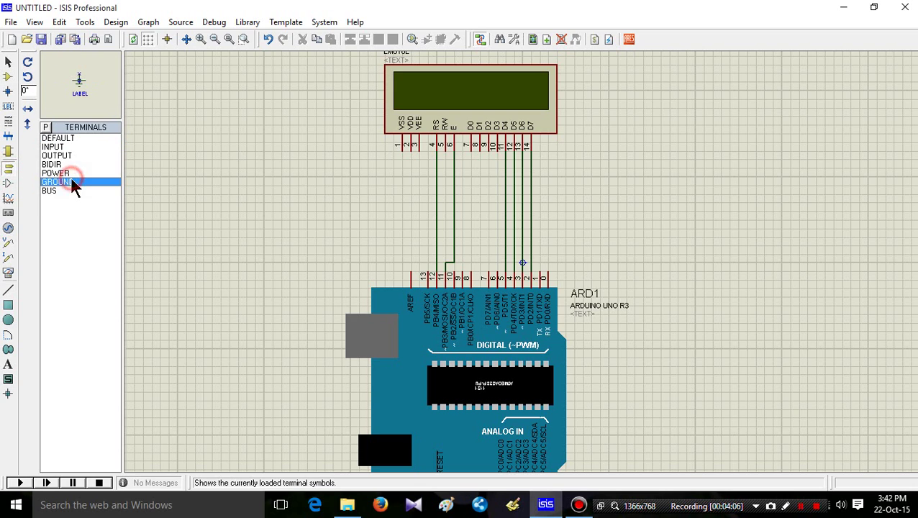
left_click(403, 199)
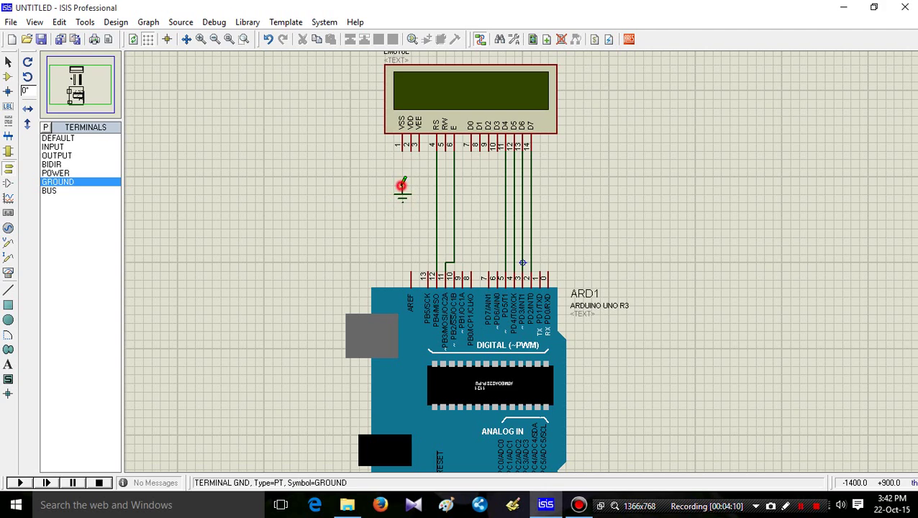
left_click(401, 186)
left_click(449, 149)
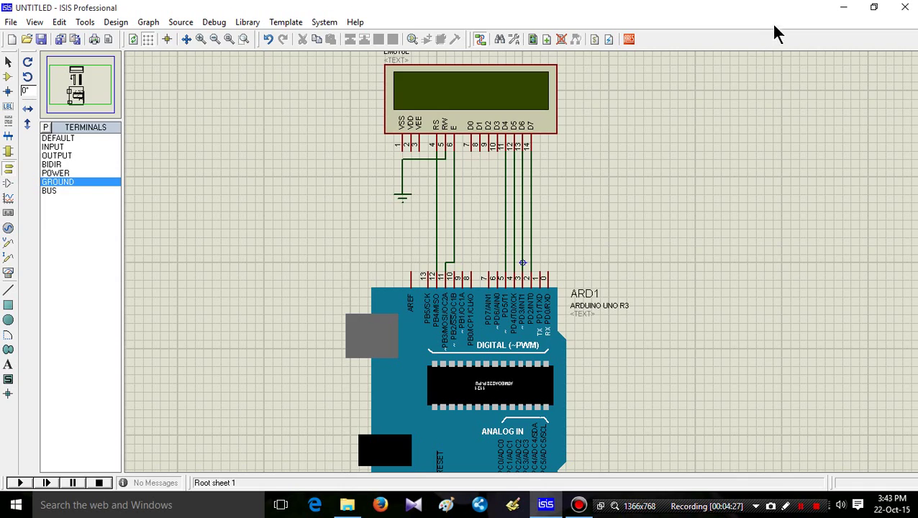
Minimize the schematic, launch the Arduino IDE from the desktop and maximize its window.
left_click(847, 7)
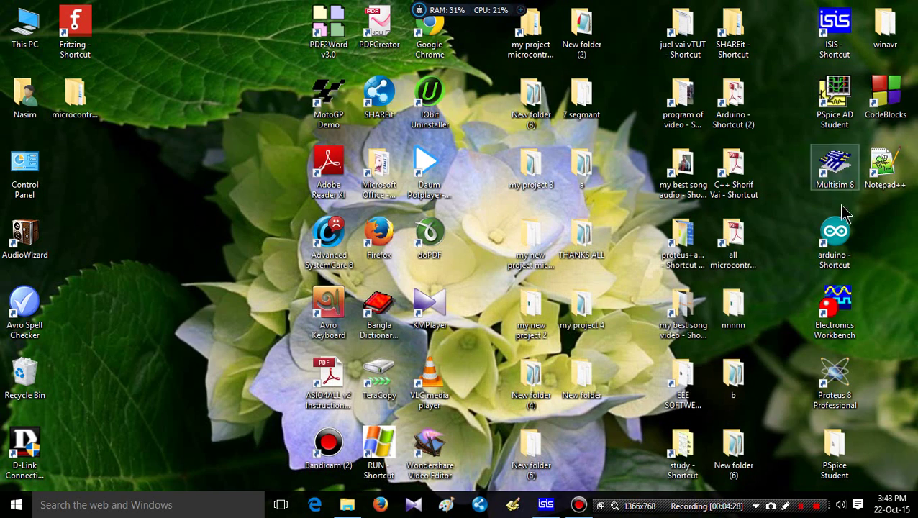
double_click(836, 231)
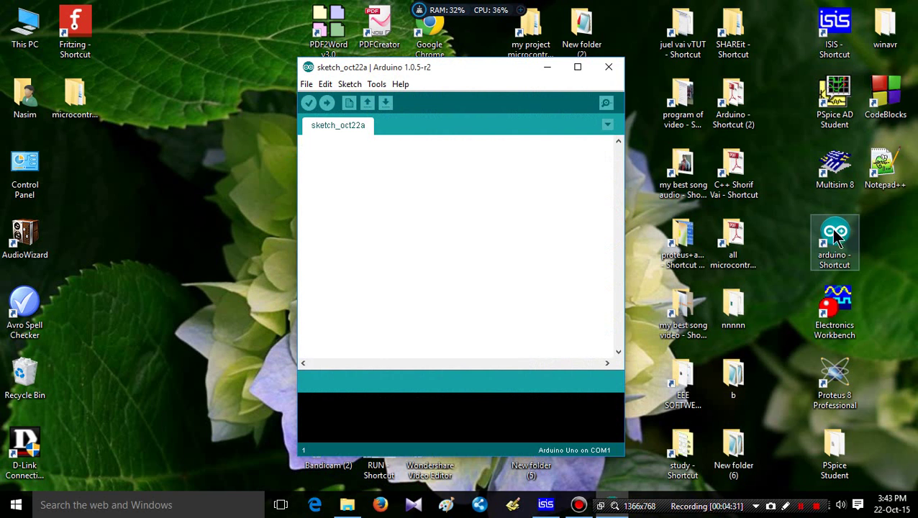
left_click(577, 67)
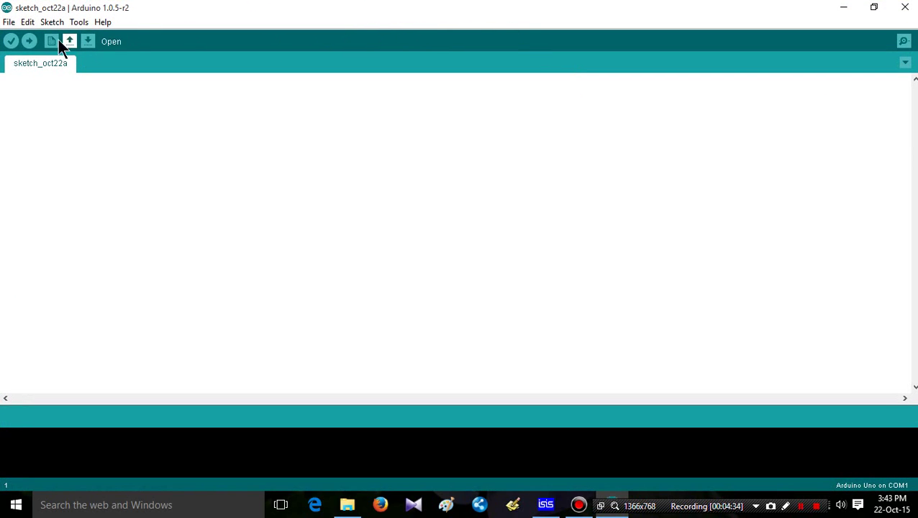
Open the LiquidCrystal HelloWorld example sketch and maximize its window.
left_click(10, 22)
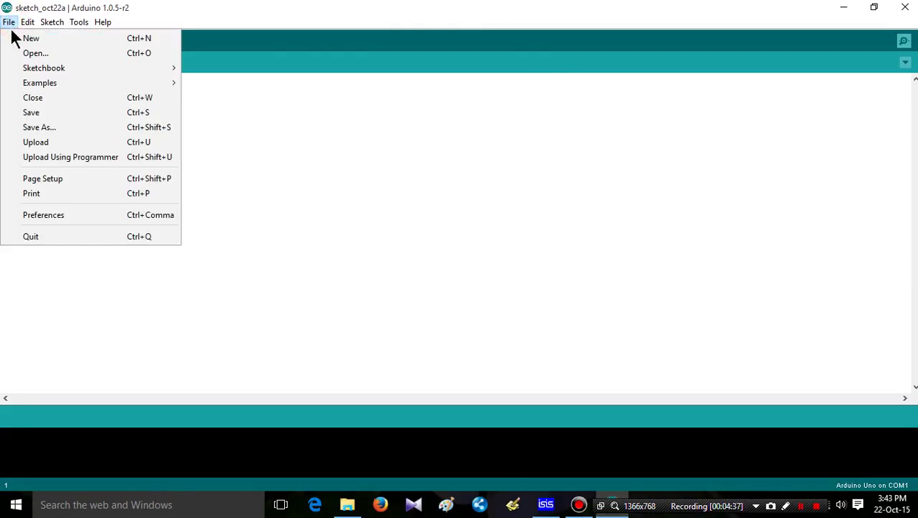
mouse_move(20, 86)
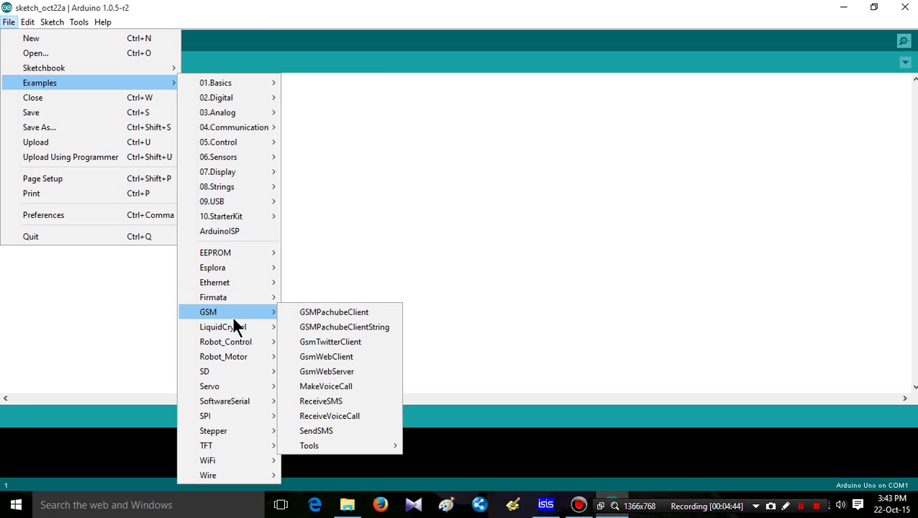
mouse_move(232, 328)
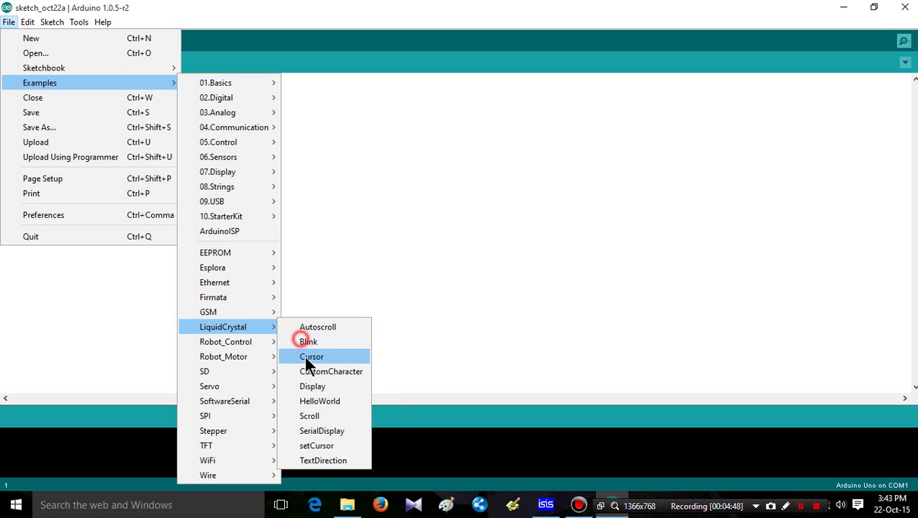
left_click(320, 404)
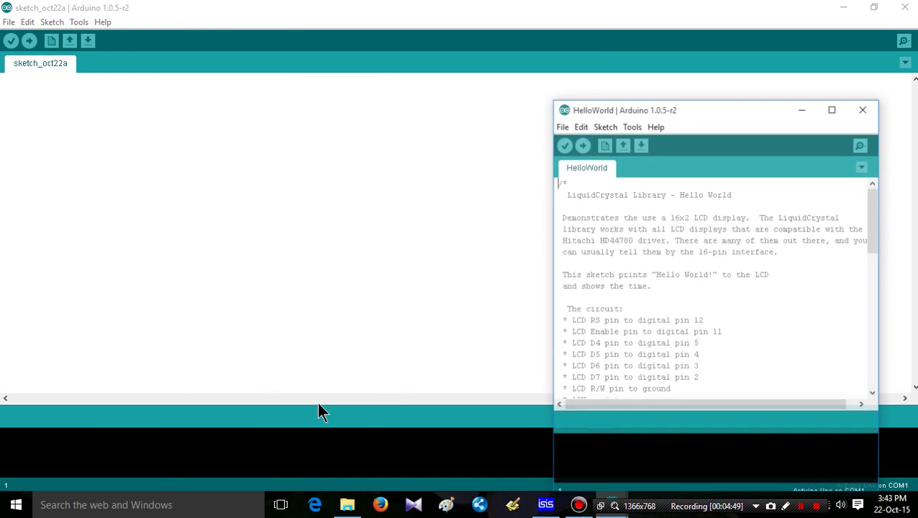
left_click(833, 110)
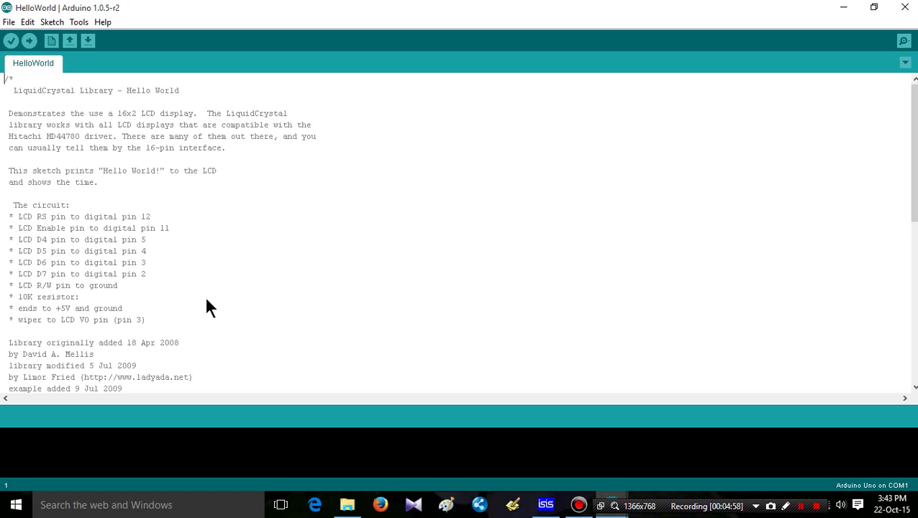
Compare the LCD pin connections listed in the sketch's header comment with the wiring in the ISIS schematic, and minimize the schematic.
left_click_drag(197, 298, 1, 82)
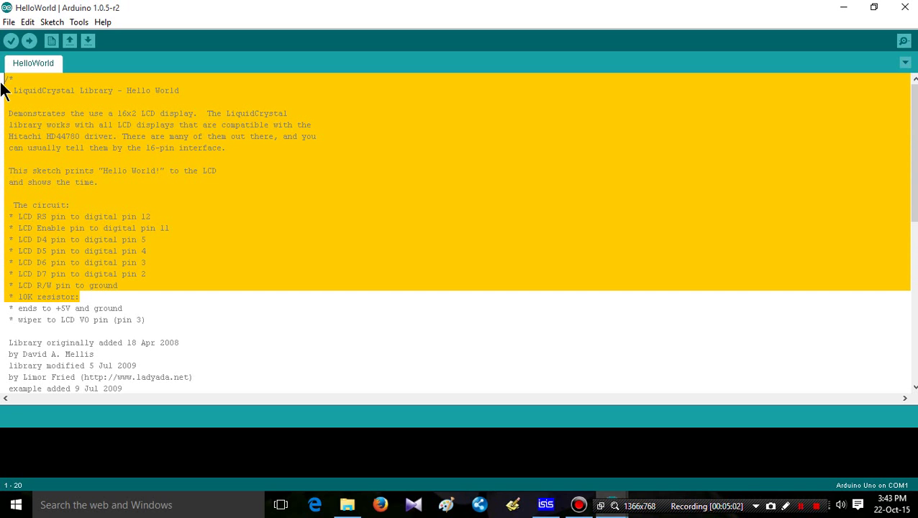
left_click(180, 308)
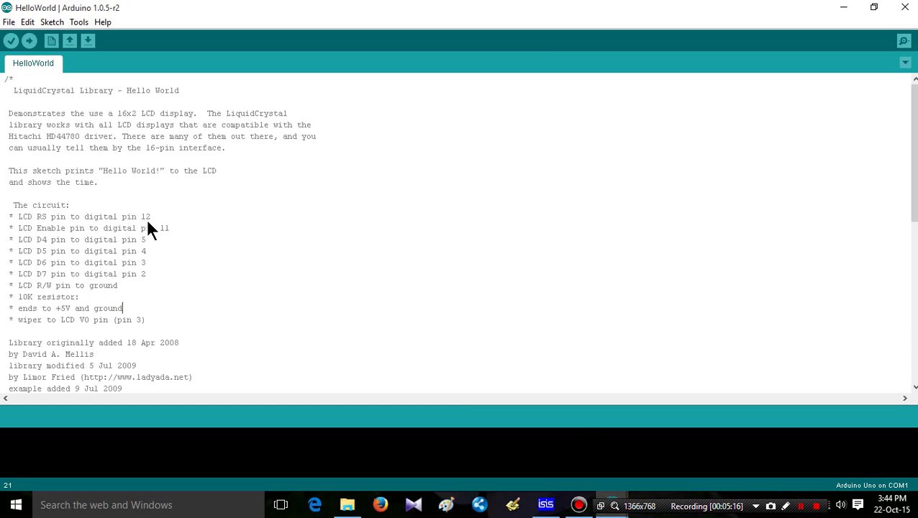
left_click(546, 505)
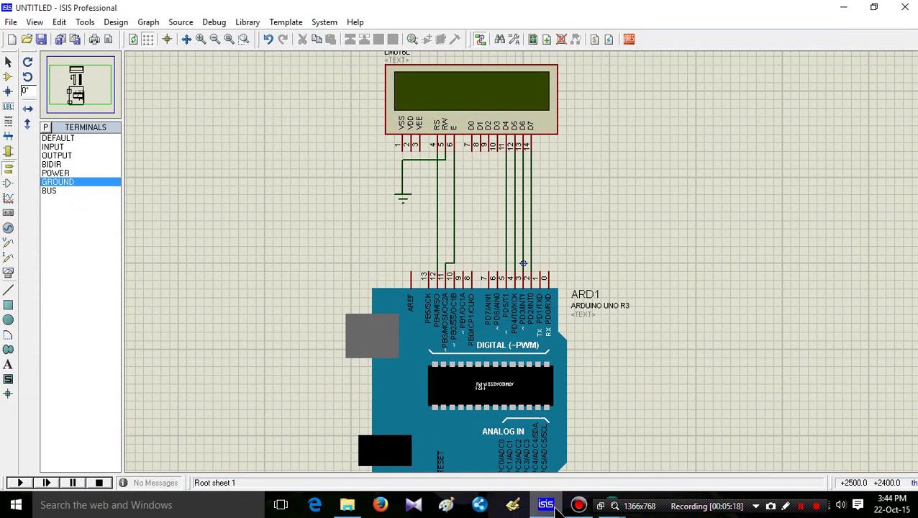
left_click(872, 9)
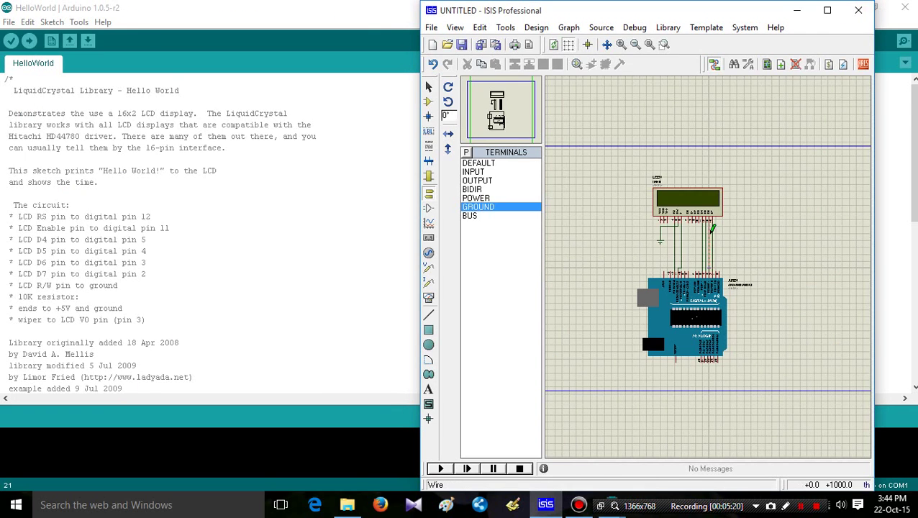
left_click(622, 46)
left_click(622, 46)
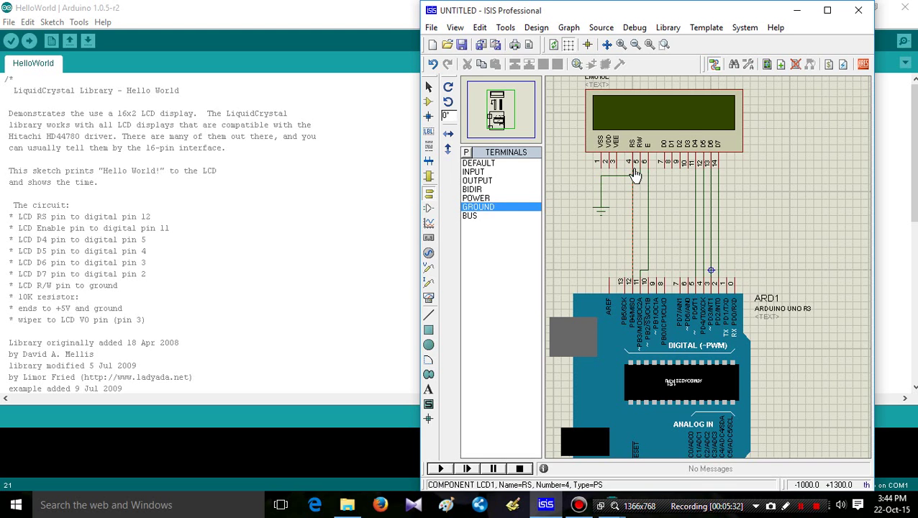
left_click(795, 10)
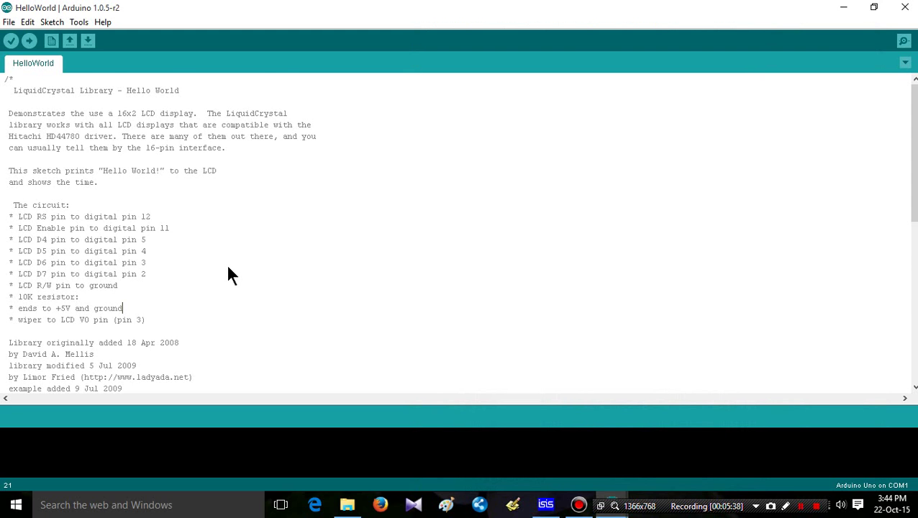
Replace the "hello, world!" text in the setup function's lcd.print call with the author's first name followed by HSTU.
scroll(226, 274, "down", 2)
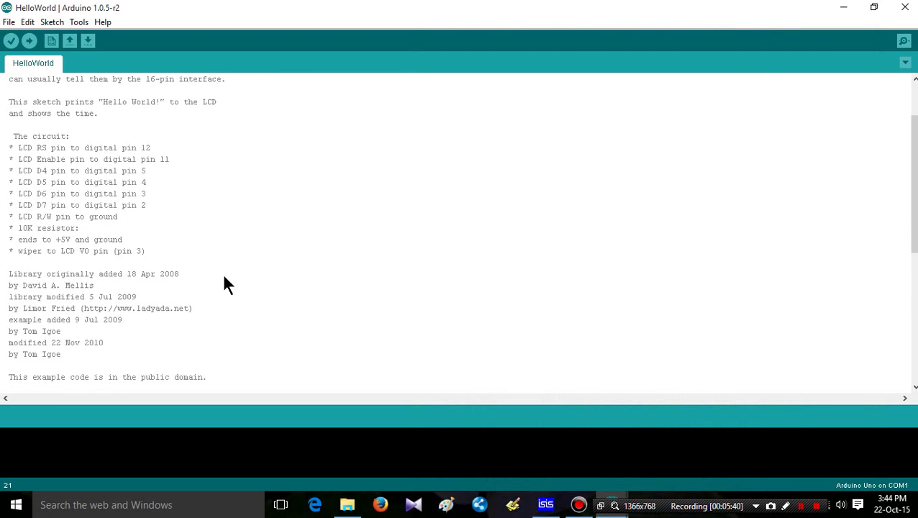
scroll(224, 279, "down", 6)
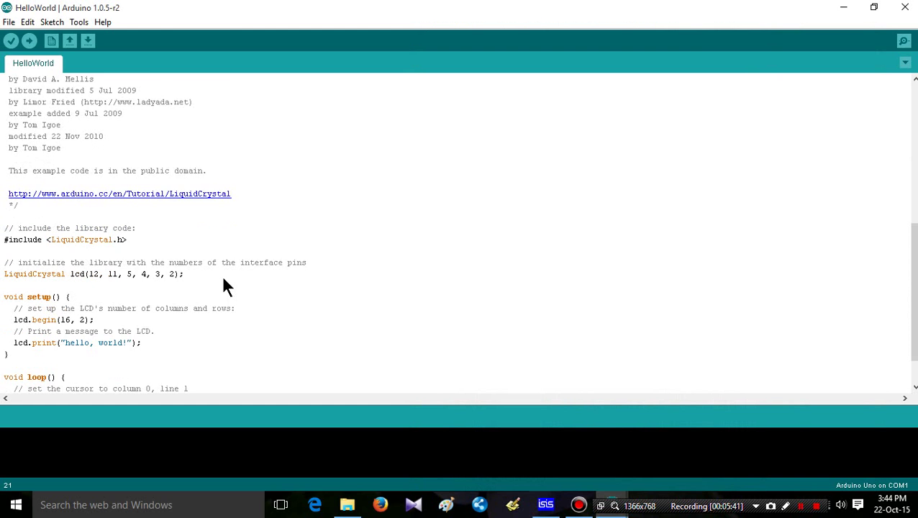
scroll(216, 277, "down", 1)
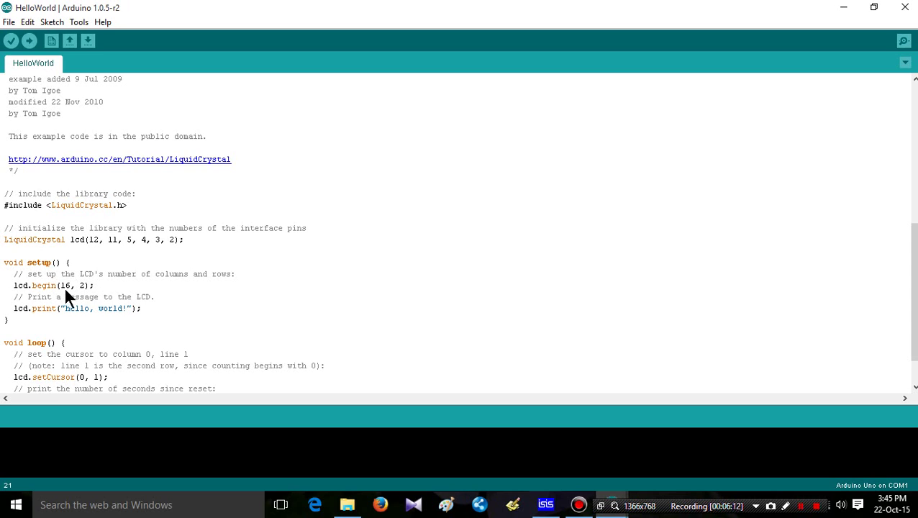
left_click(125, 309)
key("BackSpace")
key("BackSpace")
key("BackSpace")
key("BackSpace")
key("BackSpace")
key("BackSpace")
key("BackSpace")
key("BackSpace")
key("BackSpace")
key("BackSpace")
type("H")
key("BackSpace")
type("NASI")
type("HS")
Review the sketch, examining the millis()/1000 print in the loop, the LCD setup code and the circuit pin comments.
scroll(141, 320, "down", 1)
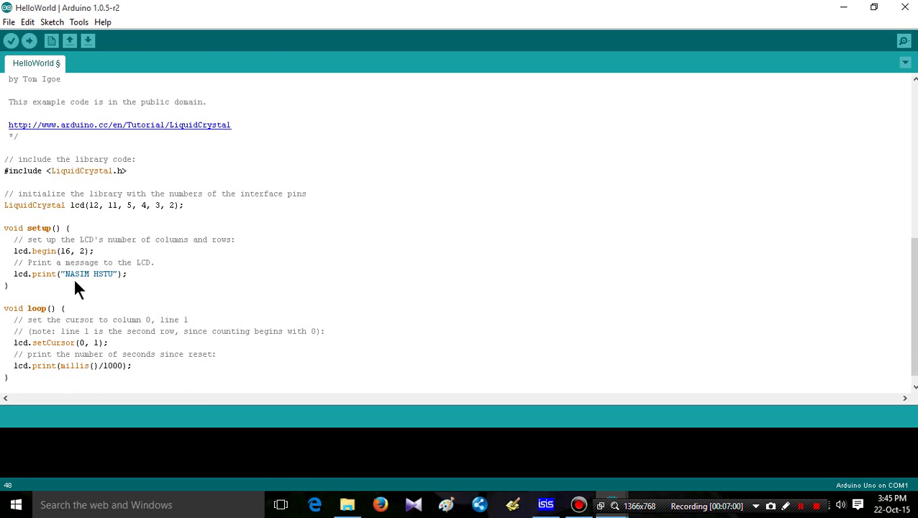
left_click(122, 364)
left_click_drag(121, 363, 62, 352)
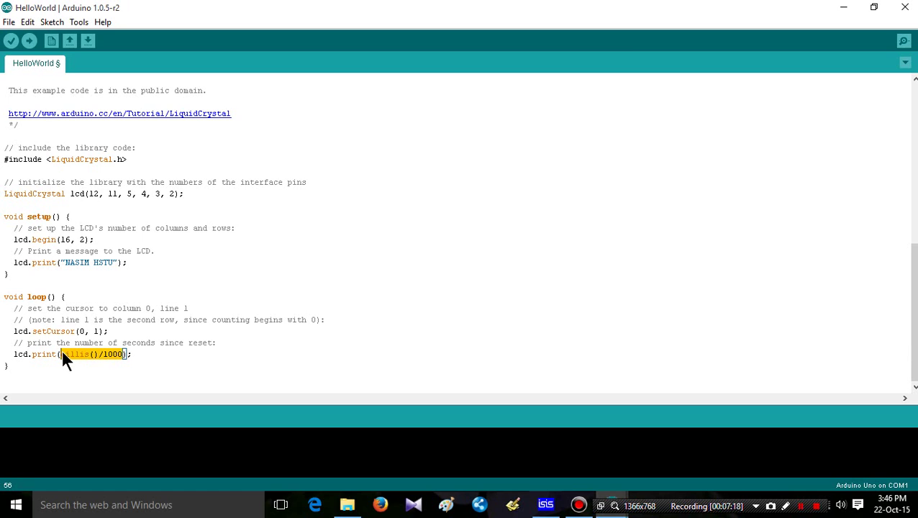
left_click(251, 271)
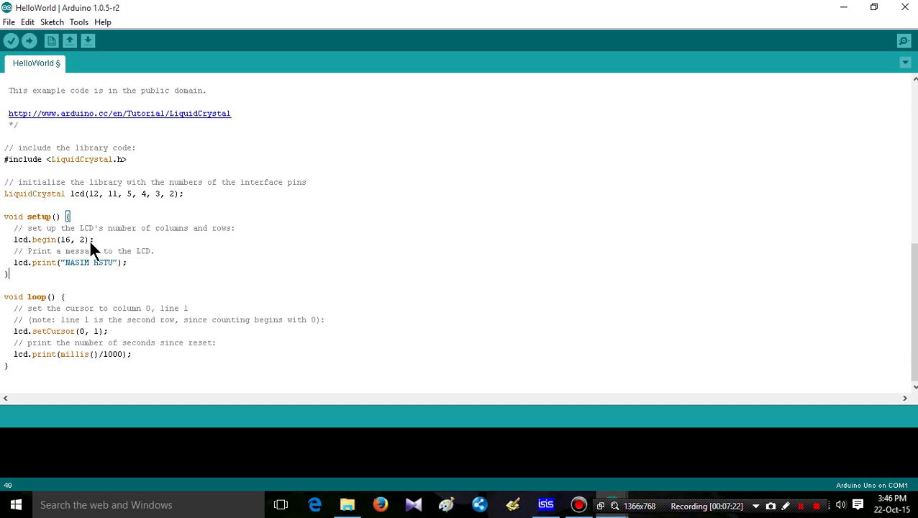
scroll(127, 281, "up", 4)
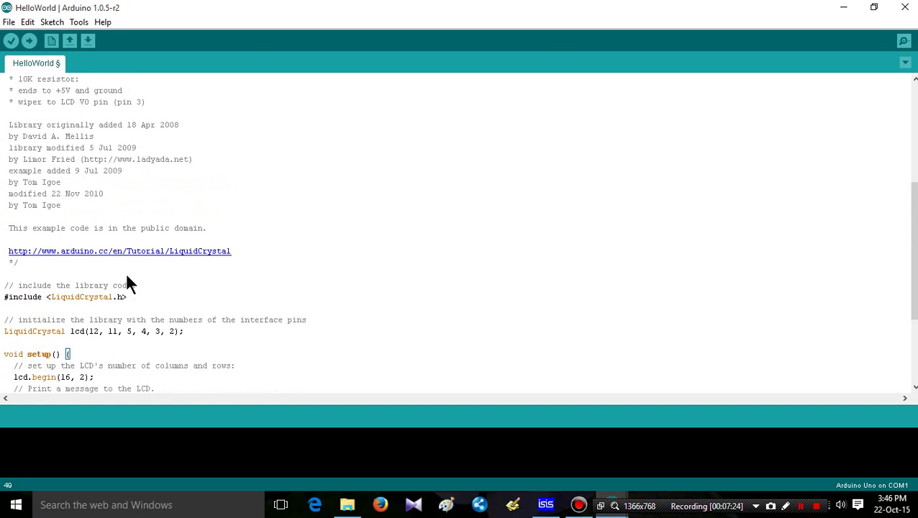
scroll(128, 281, "up", 6)
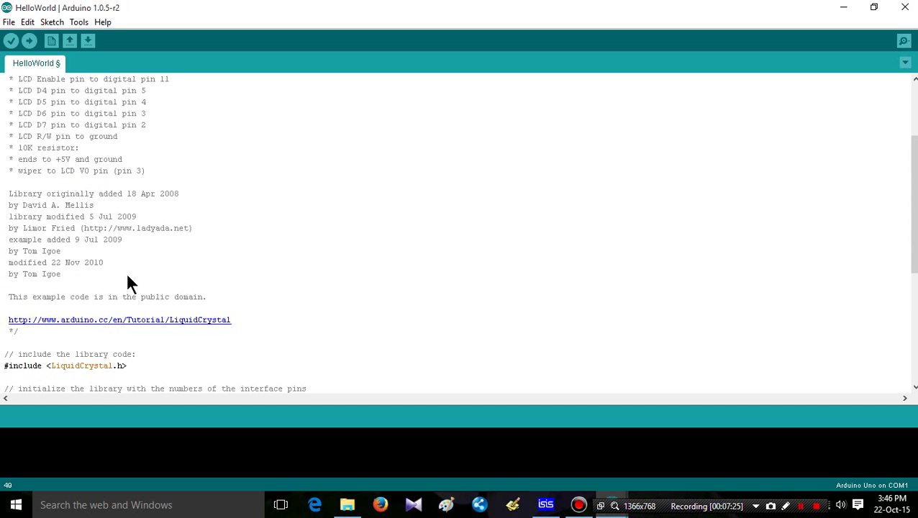
scroll(127, 282, "up", 1)
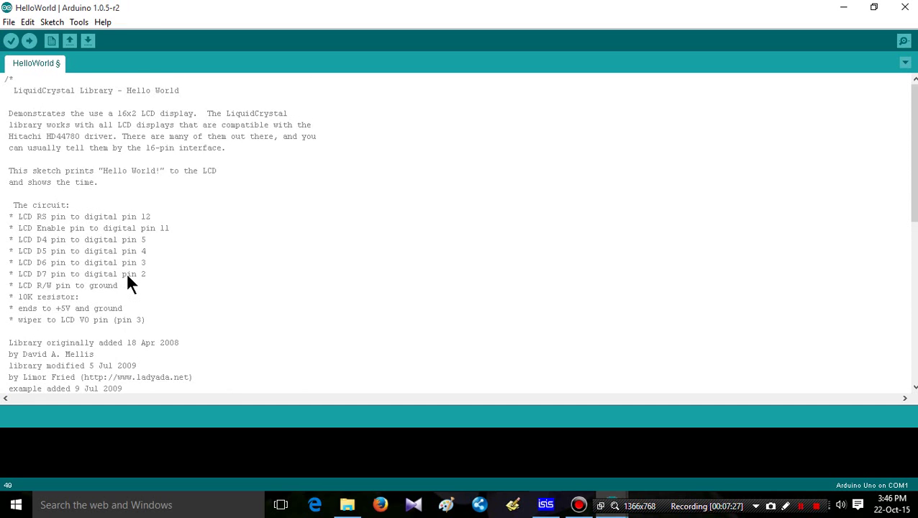
scroll(127, 281, "down", 10)
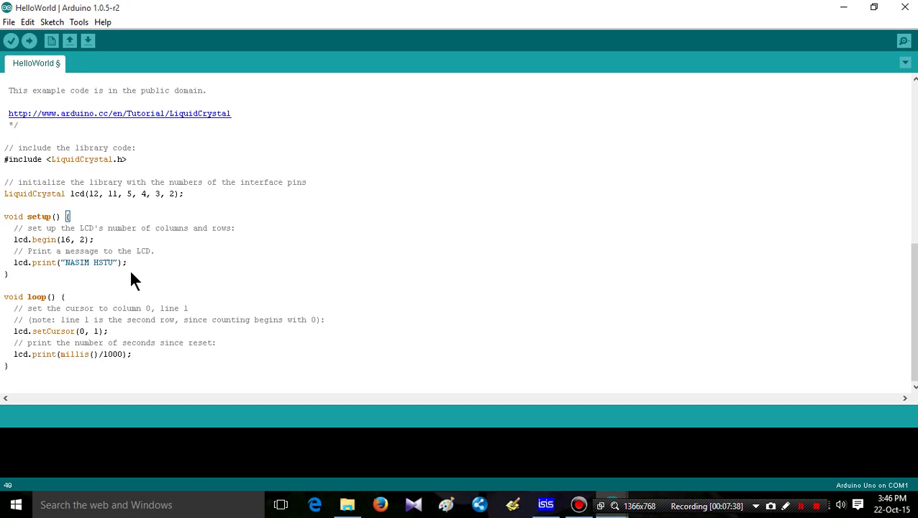
scroll(130, 278, "up", 6)
scroll(89, 234, "up", 5)
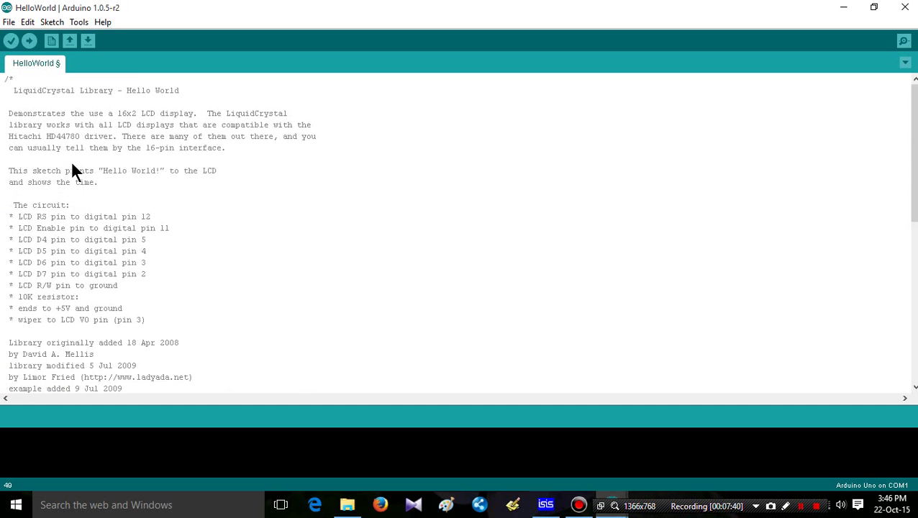
Compile the HelloWorld sketch and minimize the Arduino windows to reach the desktop.
left_click(10, 43)
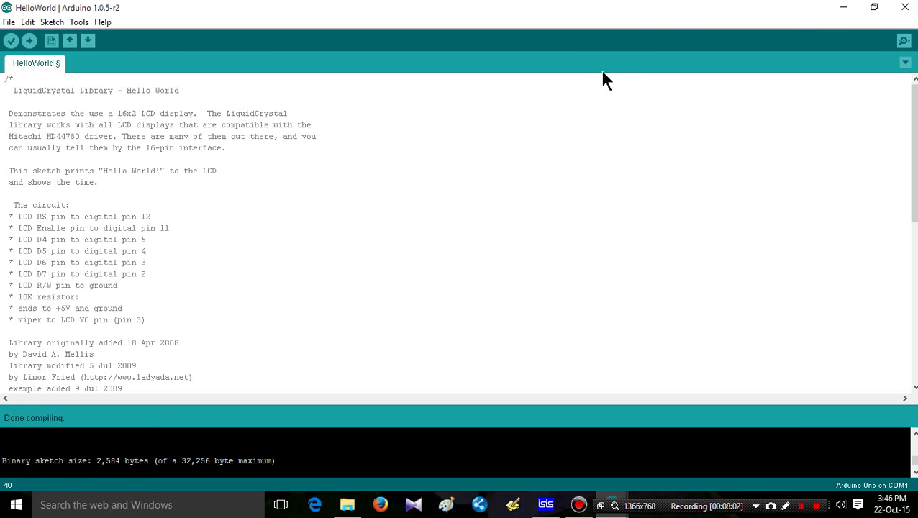
left_click(838, 9)
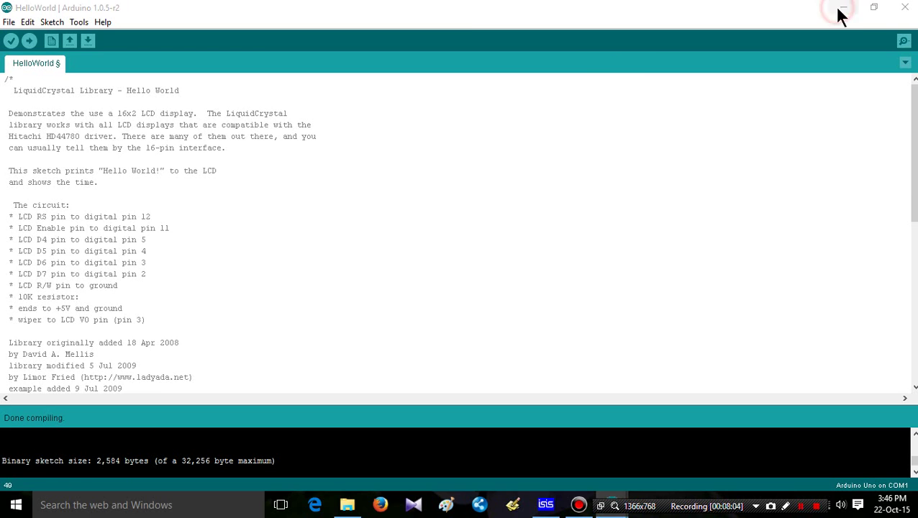
left_click(838, 9)
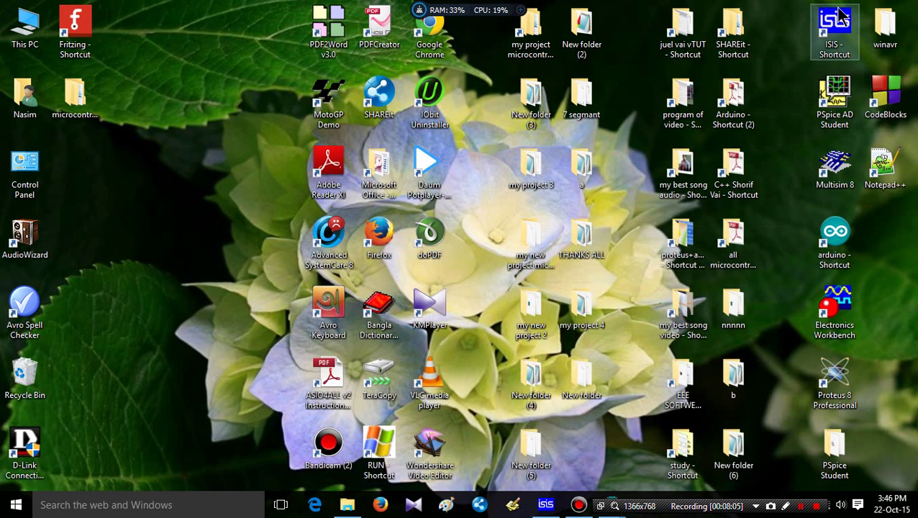
Open the Windows temporary files folder by running %tmp%.
right_click(16, 509)
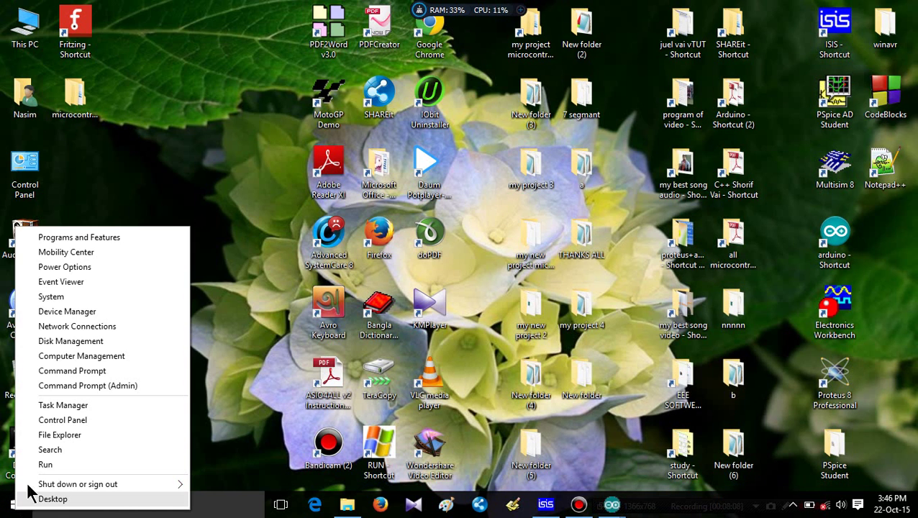
left_click(41, 466)
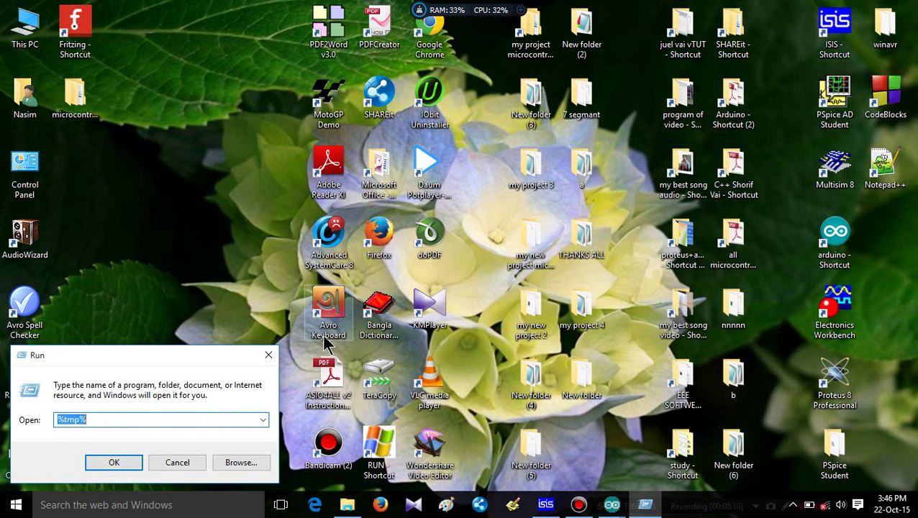
key("BackSpace")
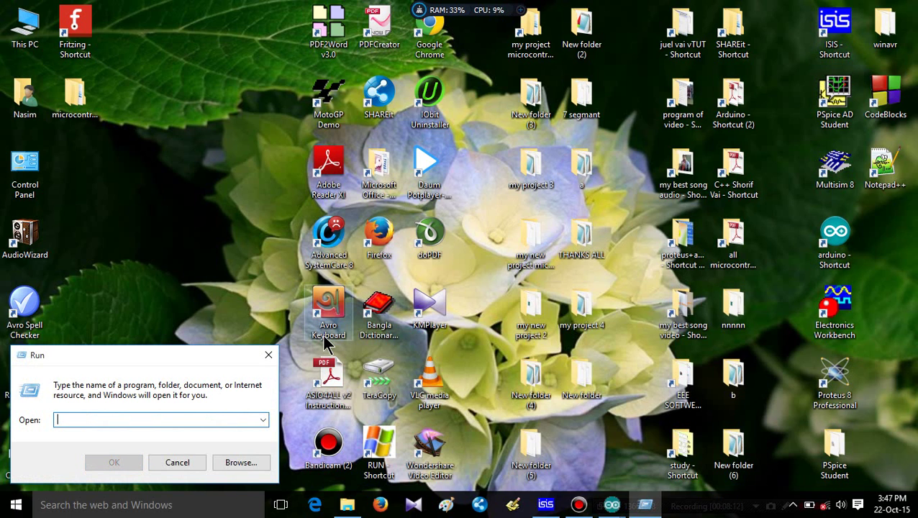
type("%")
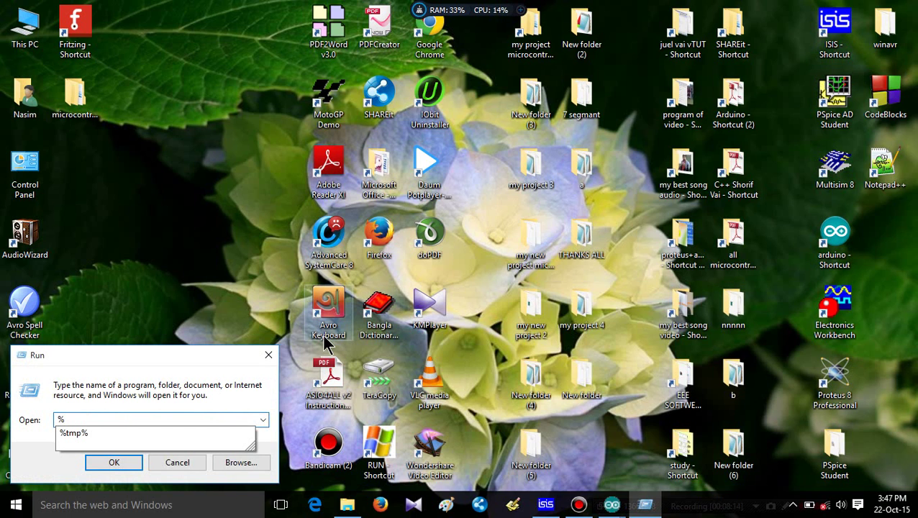
type("tmp%")
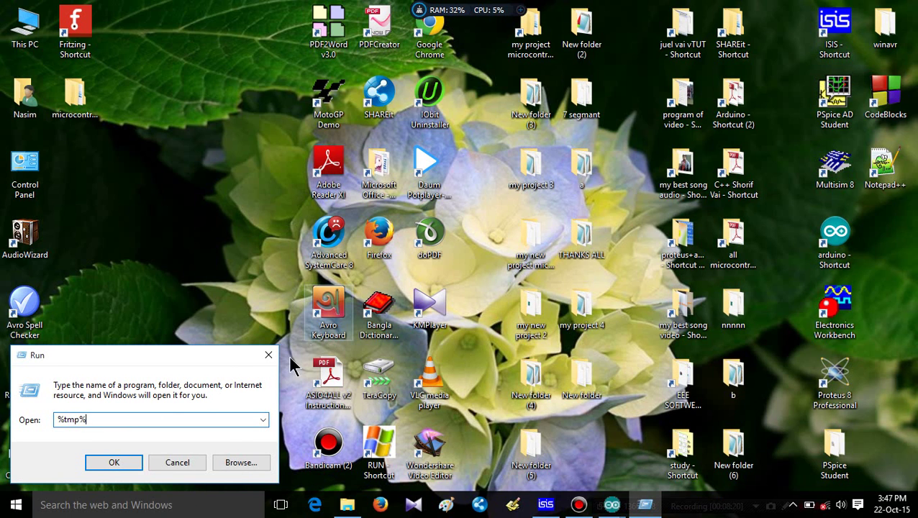
left_click(126, 463)
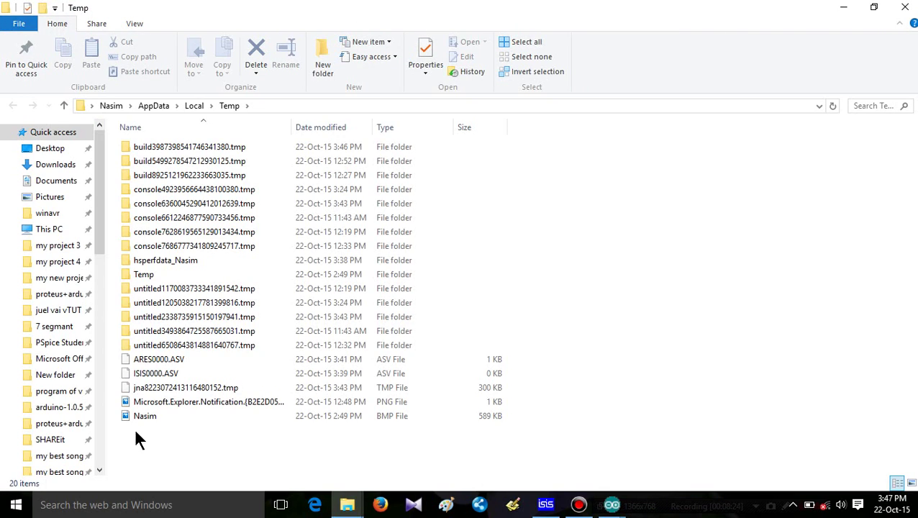
Open the build3987398541746341380.tmp folder, select the HelloWorld.cpp ELF and HEX files, and minimize the folder window.
left_click(221, 151)
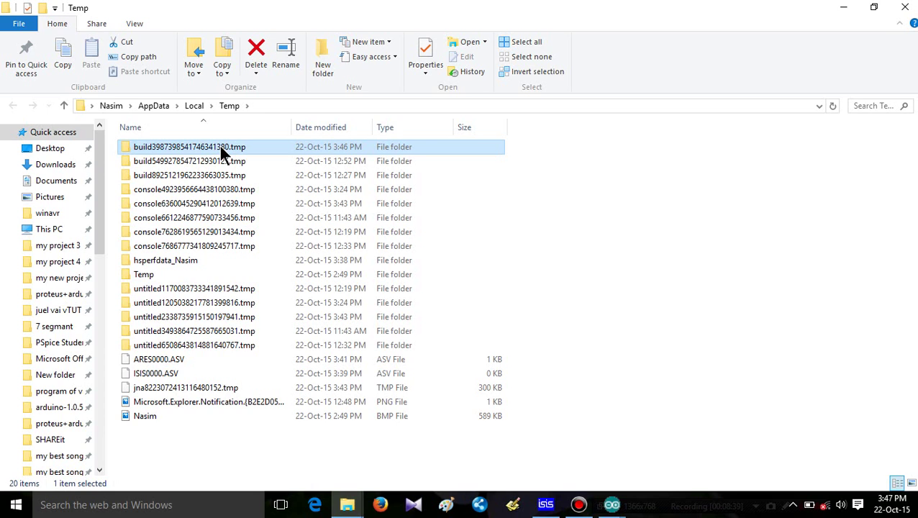
left_click(241, 147)
left_click(241, 148)
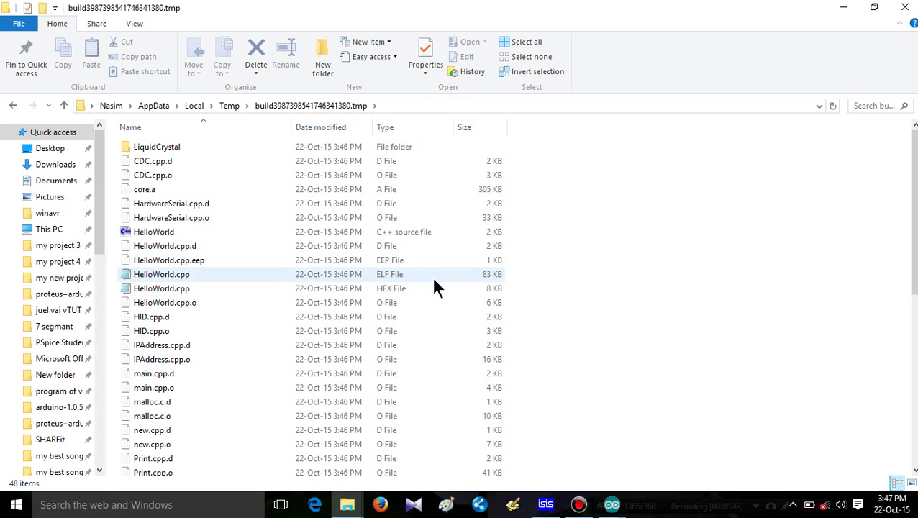
left_click_drag(512, 288, 501, 280)
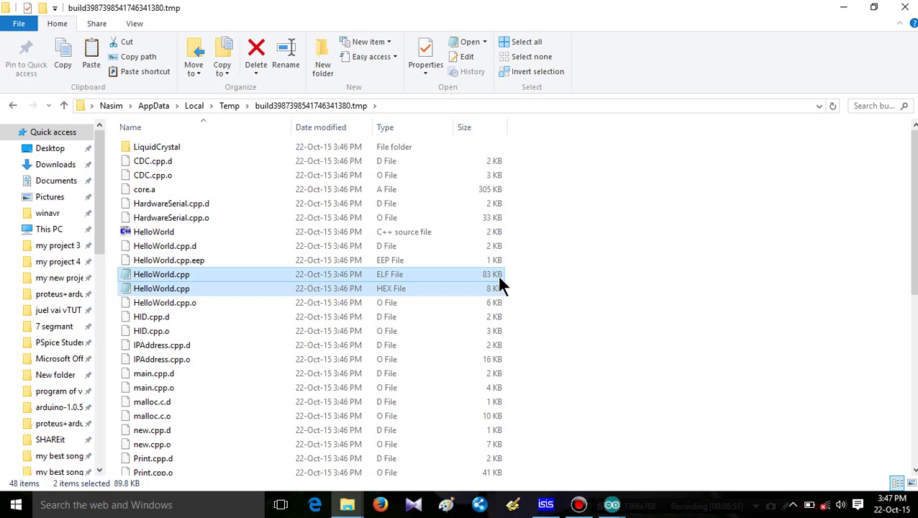
left_click(842, 9)
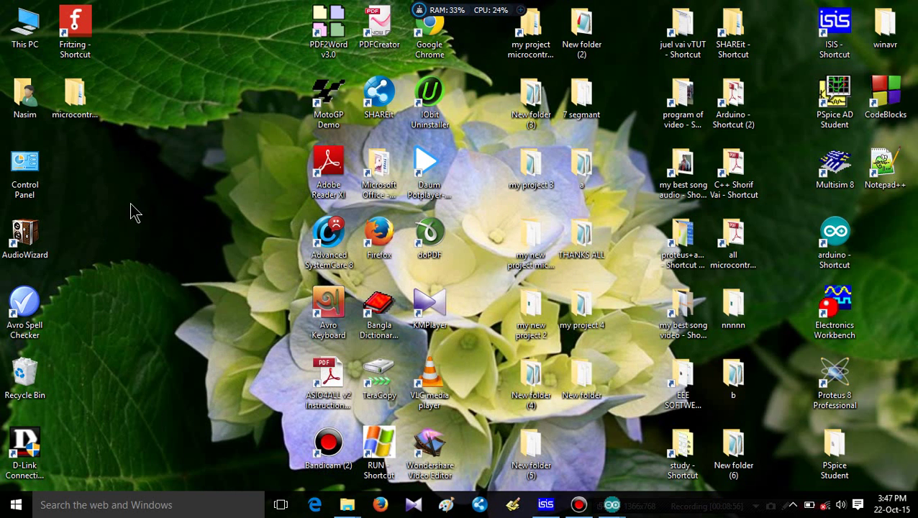
Create a new folder named "arduino lcd" on the desktop.
right_click(134, 203)
mouse_move(182, 347)
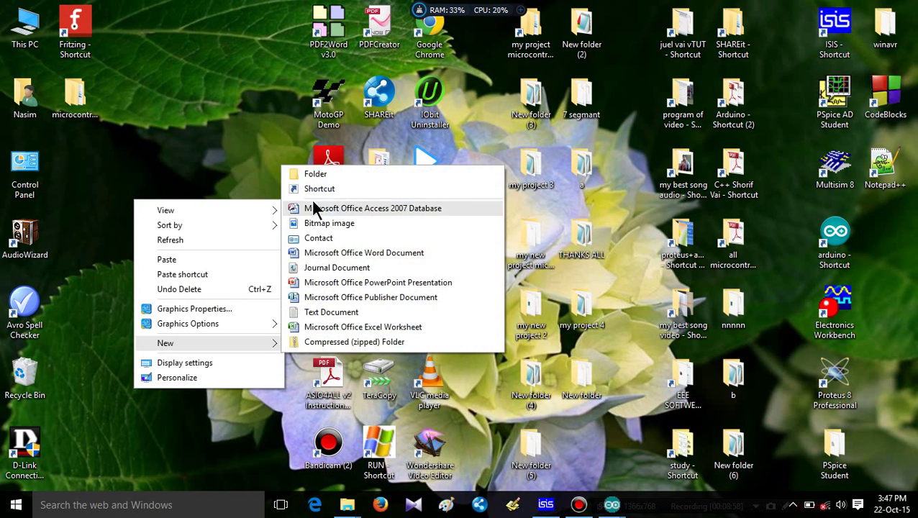
left_click(320, 173)
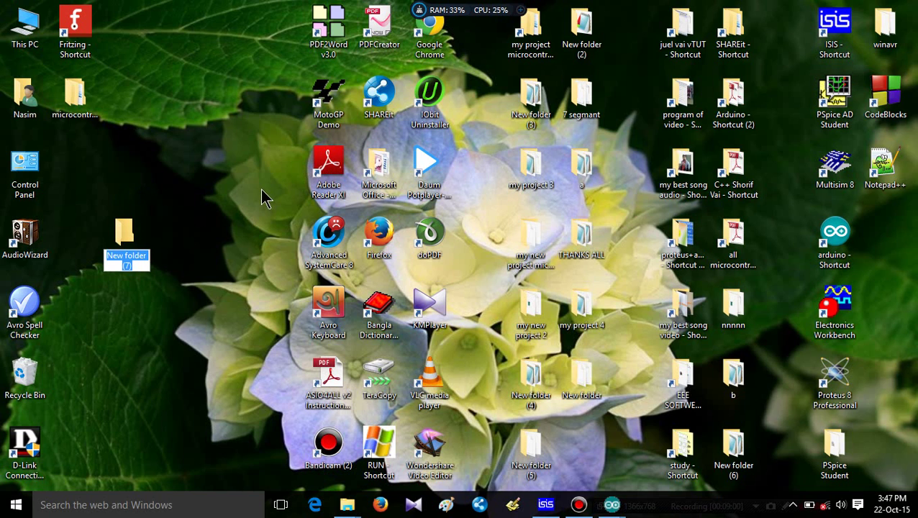
type("ardui")
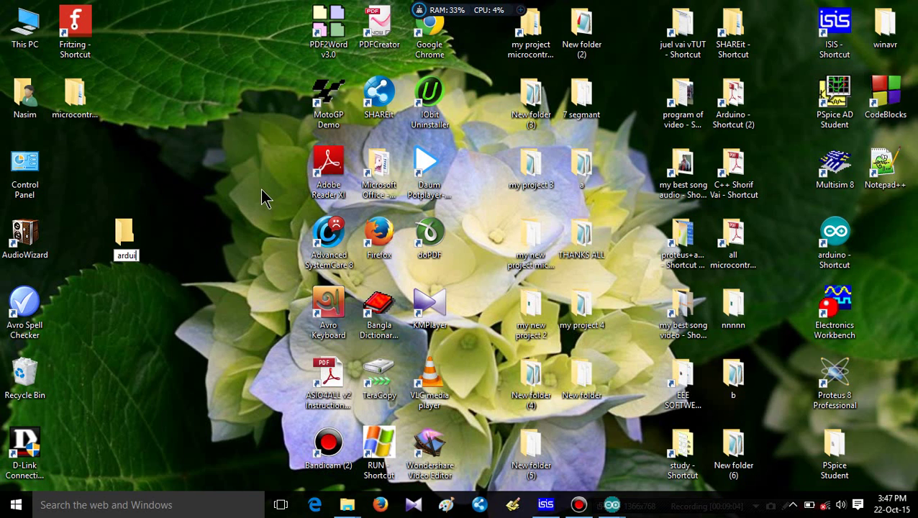
type("no lcd")
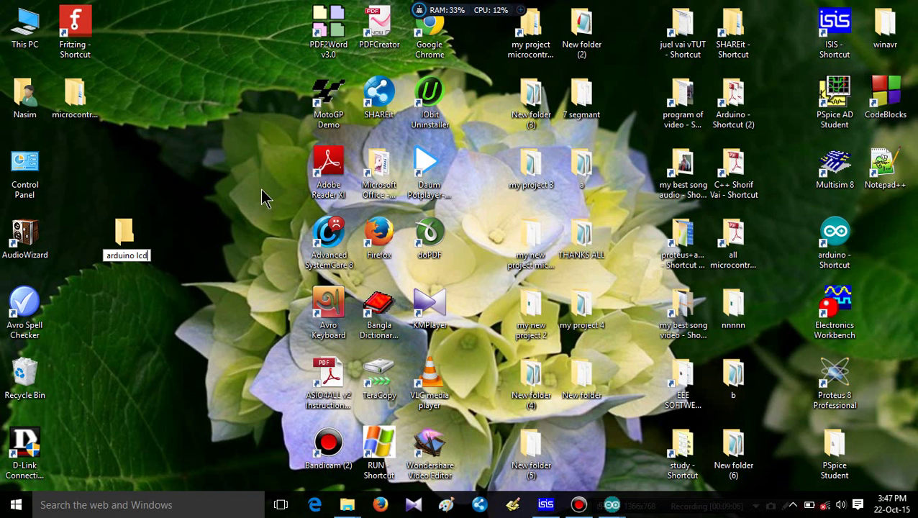
key("Return")
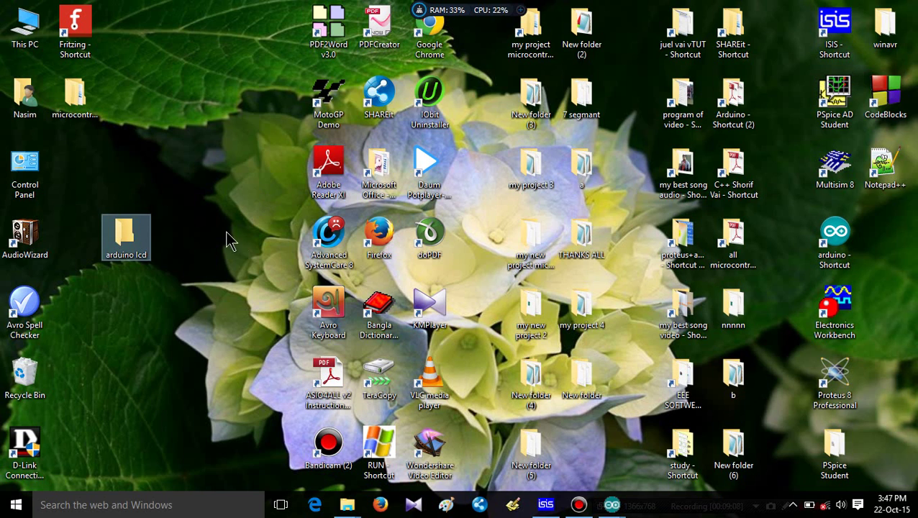
Paste the copied HelloWorld.cpp ELF and HEX files into the arduino lcd folder and return to the desktop.
double_click(146, 239)
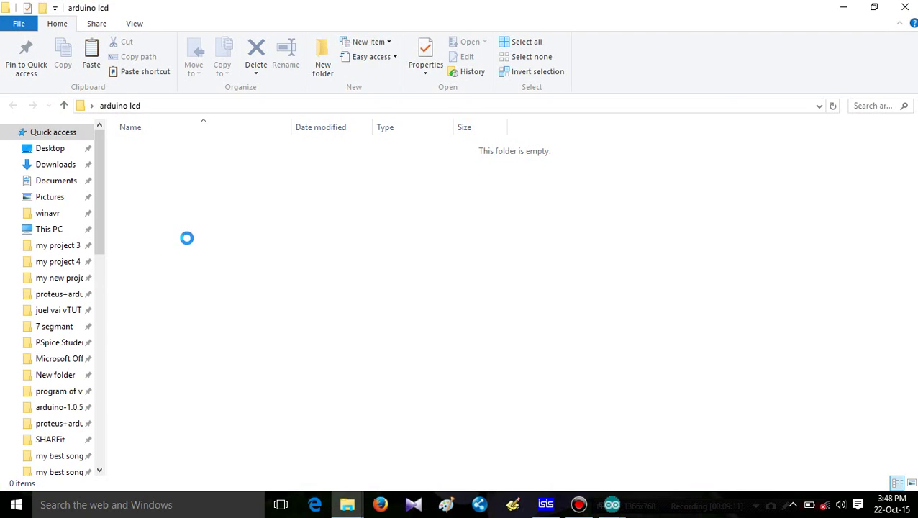
key("ctrl+v")
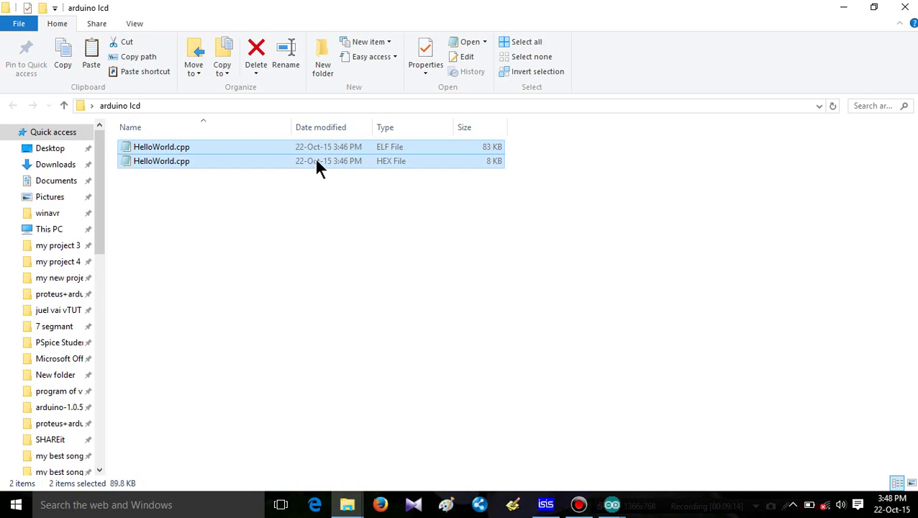
left_click(856, 9)
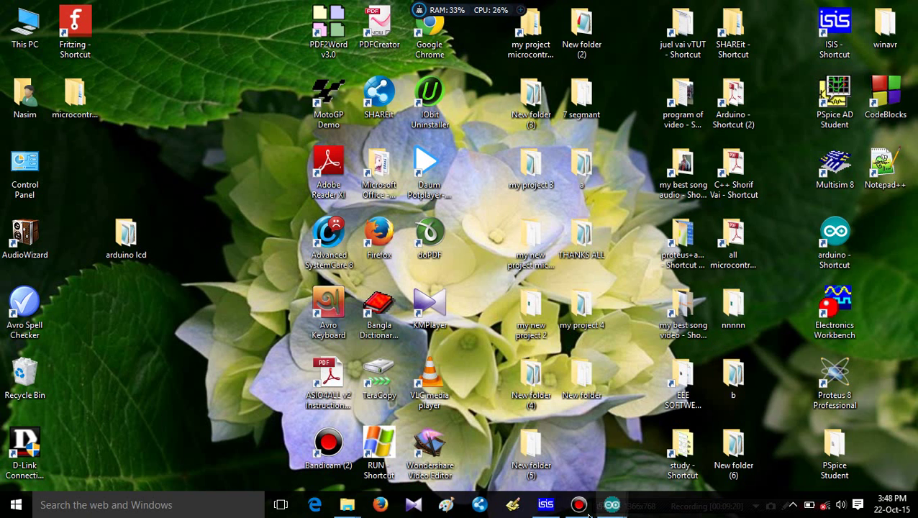
Switch to ISIS in a maximized window and load the HelloWorld.cpp HEX file from the arduino lcd folder as the Arduino Uno's program file.
left_click(547, 505)
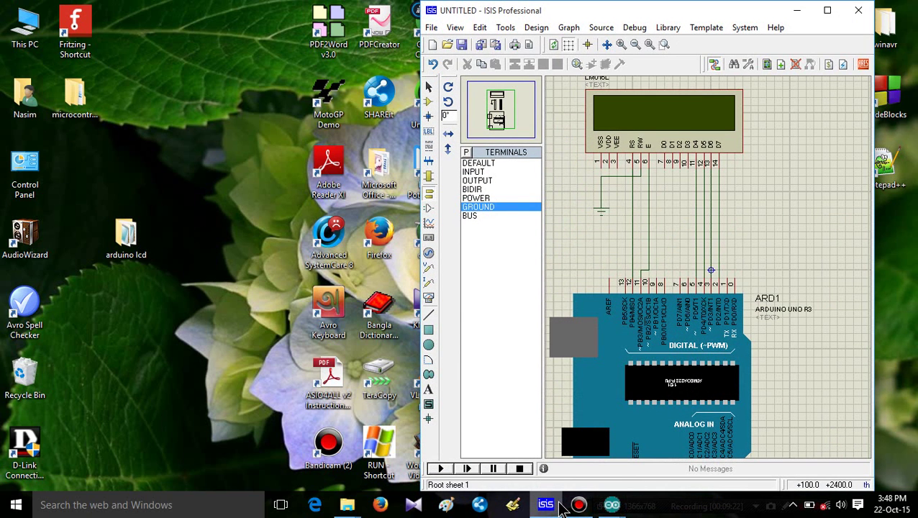
left_click(833, 12)
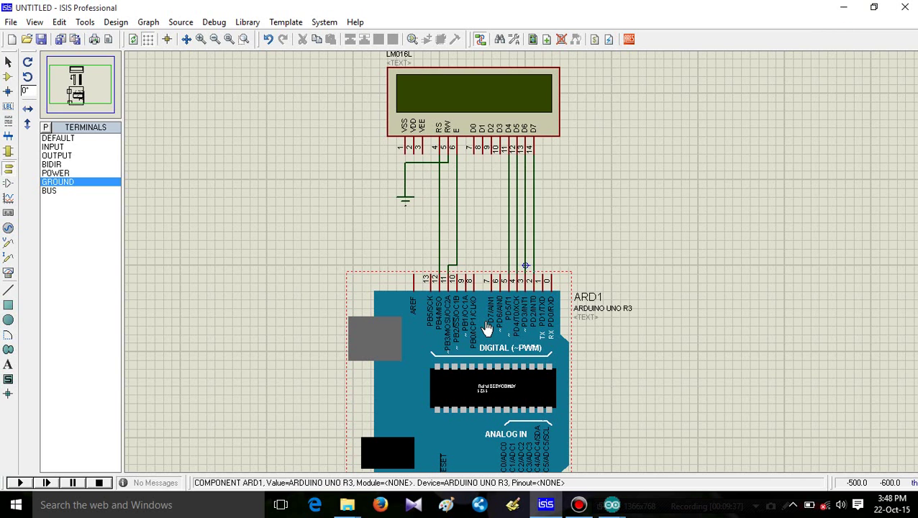
double_click(487, 327)
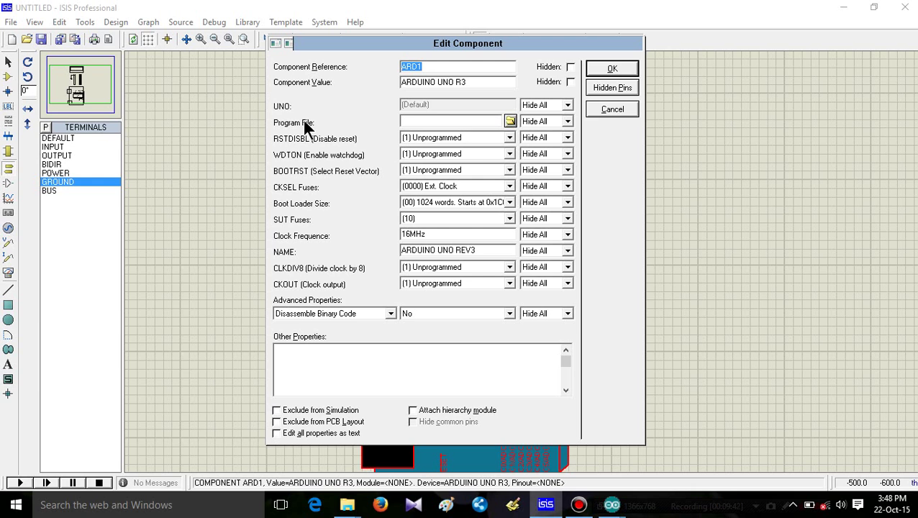
left_click(510, 121)
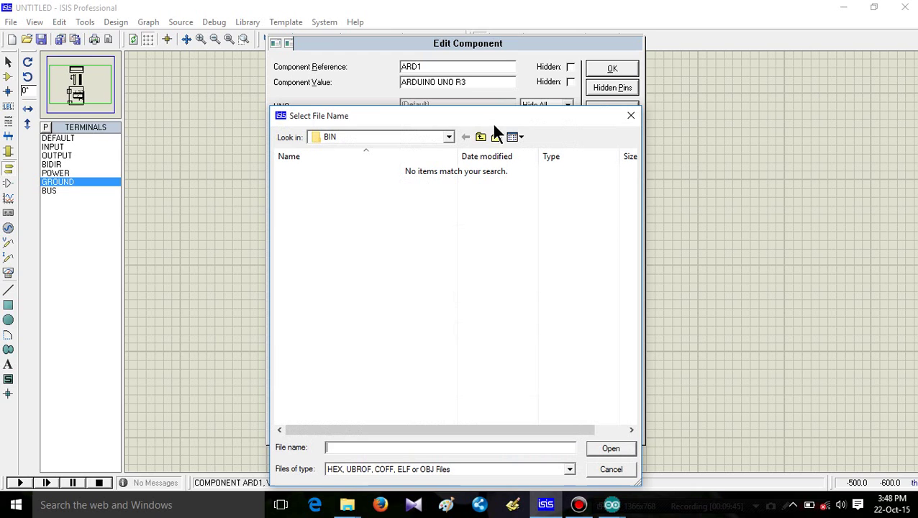
left_click(448, 136)
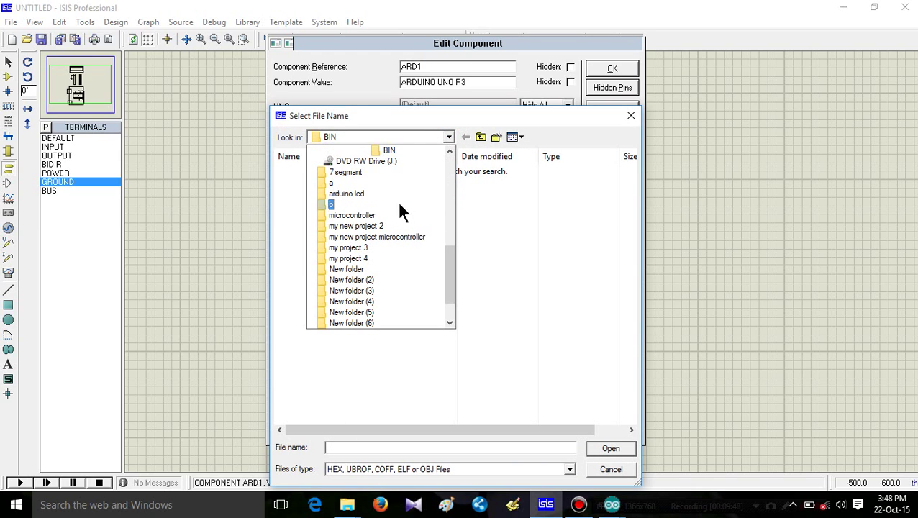
left_click(364, 194)
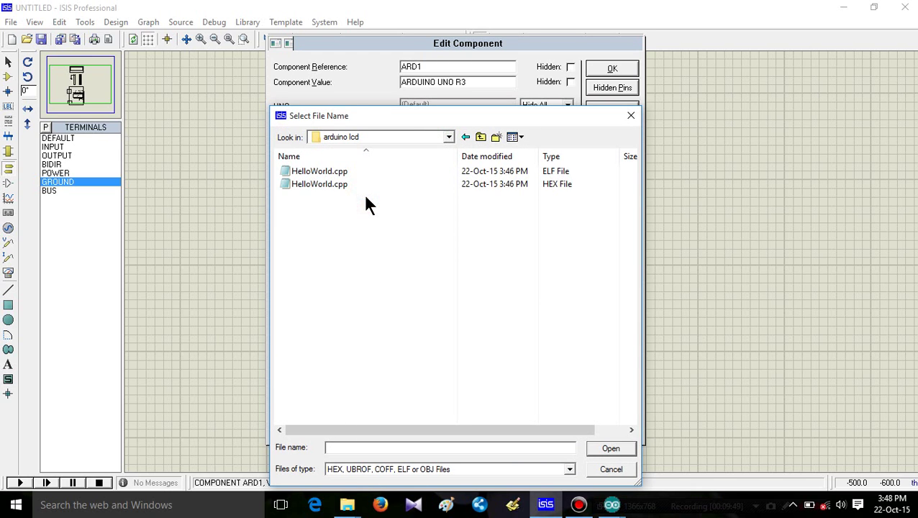
left_click(450, 188)
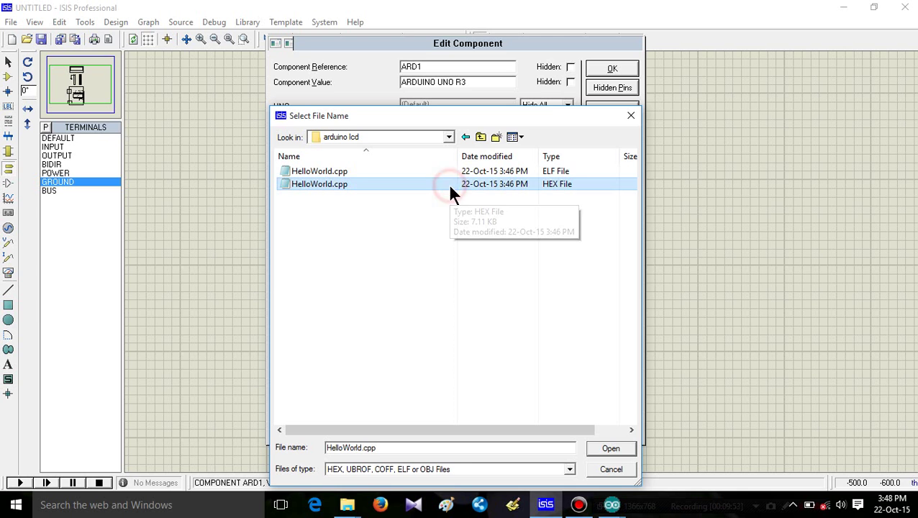
left_click(619, 447)
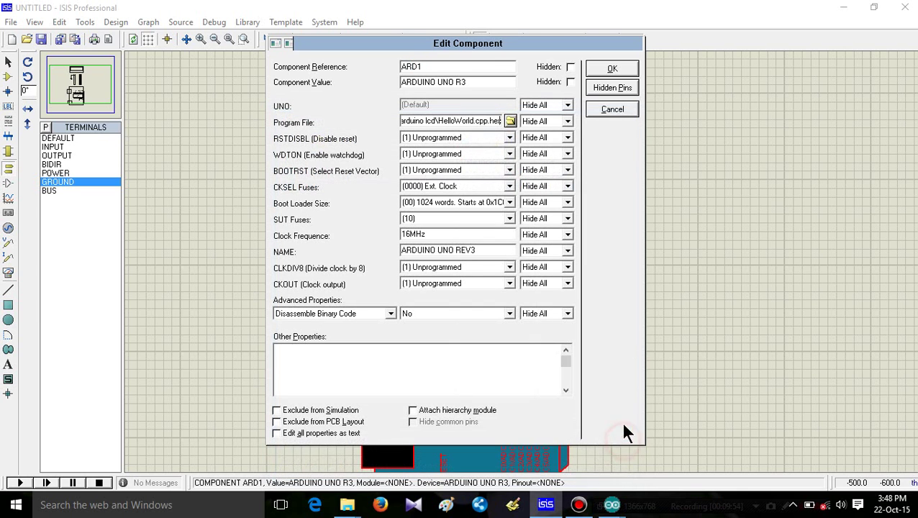
left_click(613, 69)
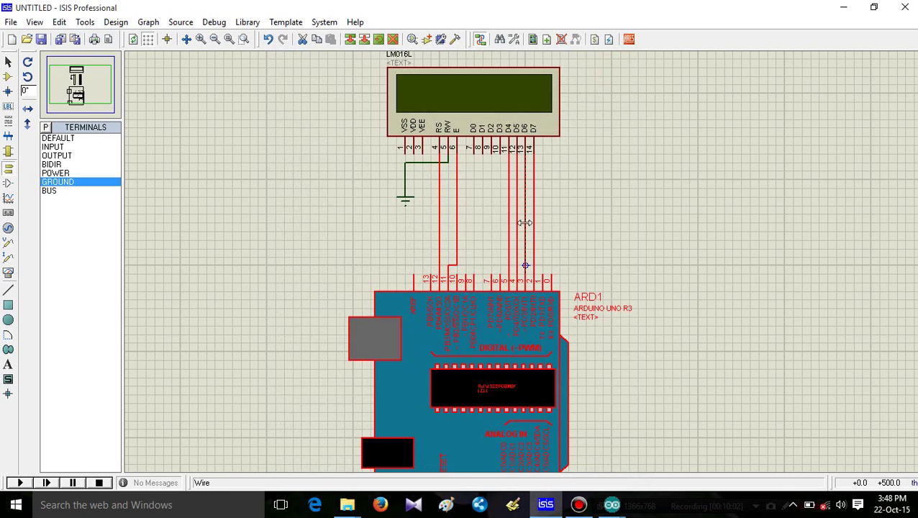
Run the circuit simulation and examine the LCD's output up close.
left_click(21, 483)
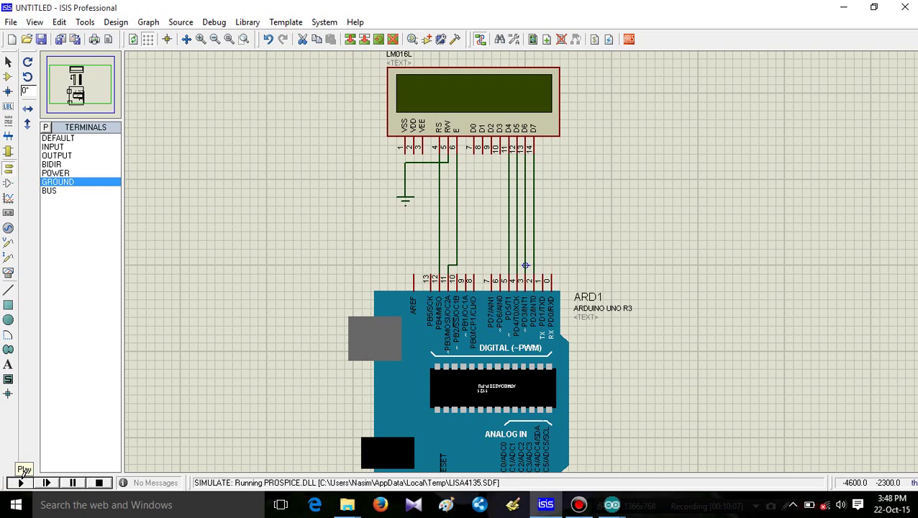
left_click(18, 483)
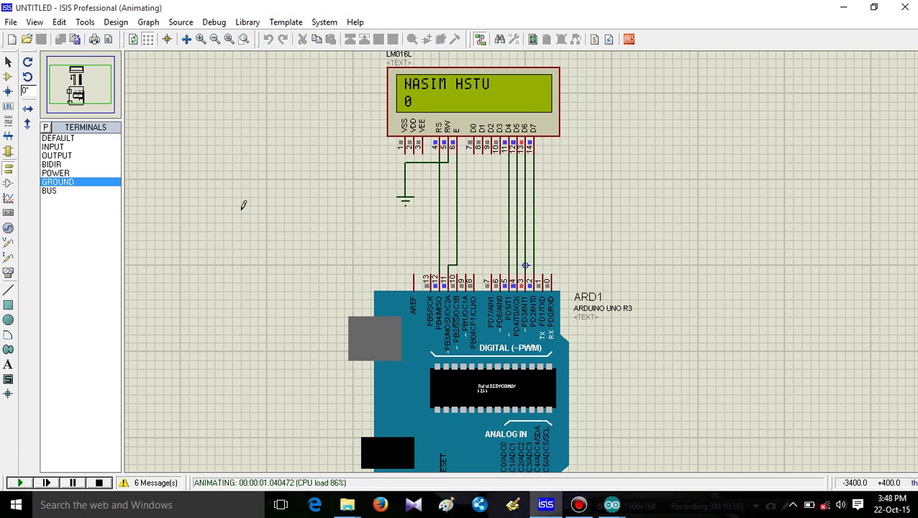
left_click(201, 39)
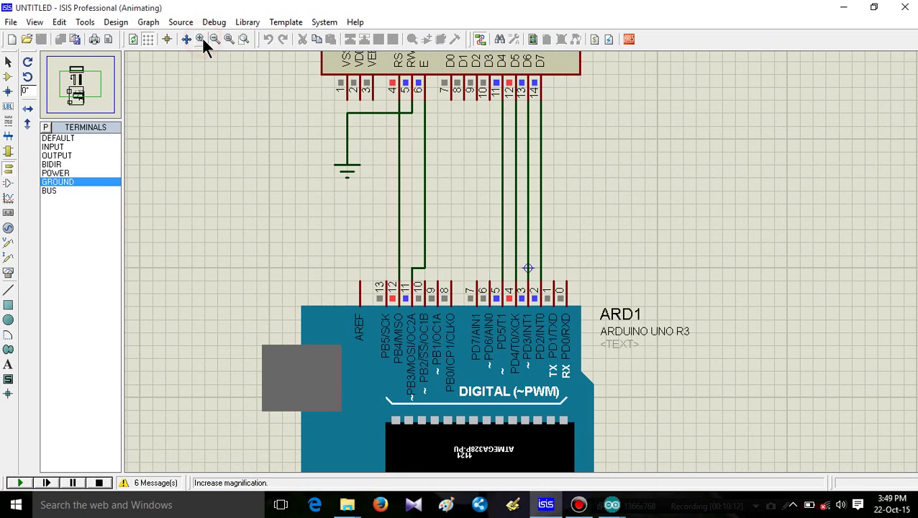
left_click(85, 97)
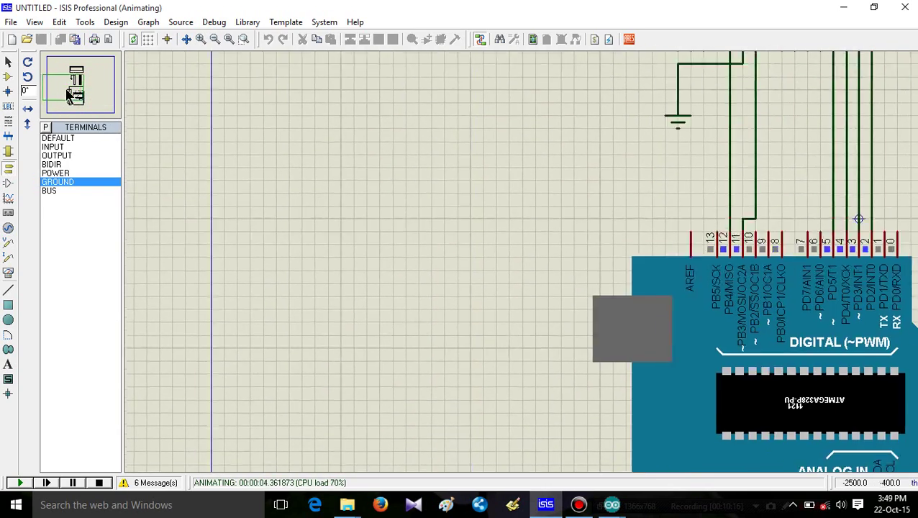
left_click(79, 79)
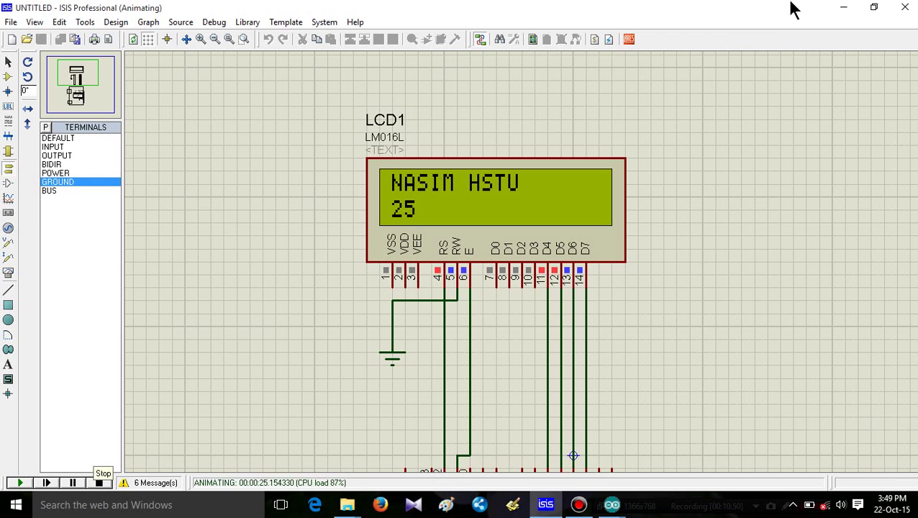
left_click(843, 7)
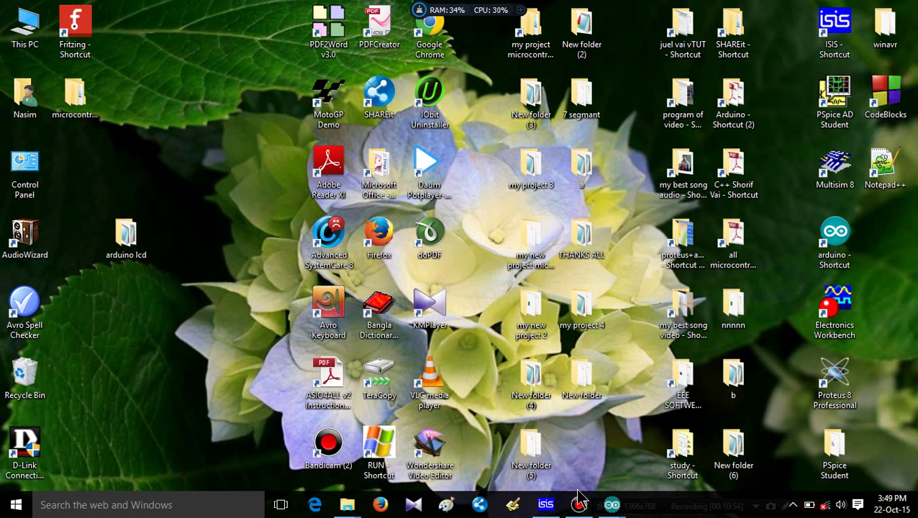
left_click(578, 504)
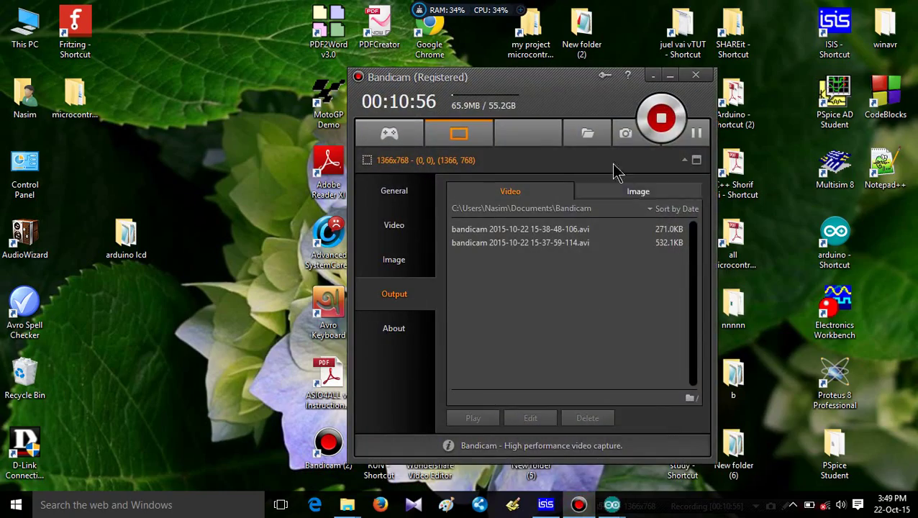